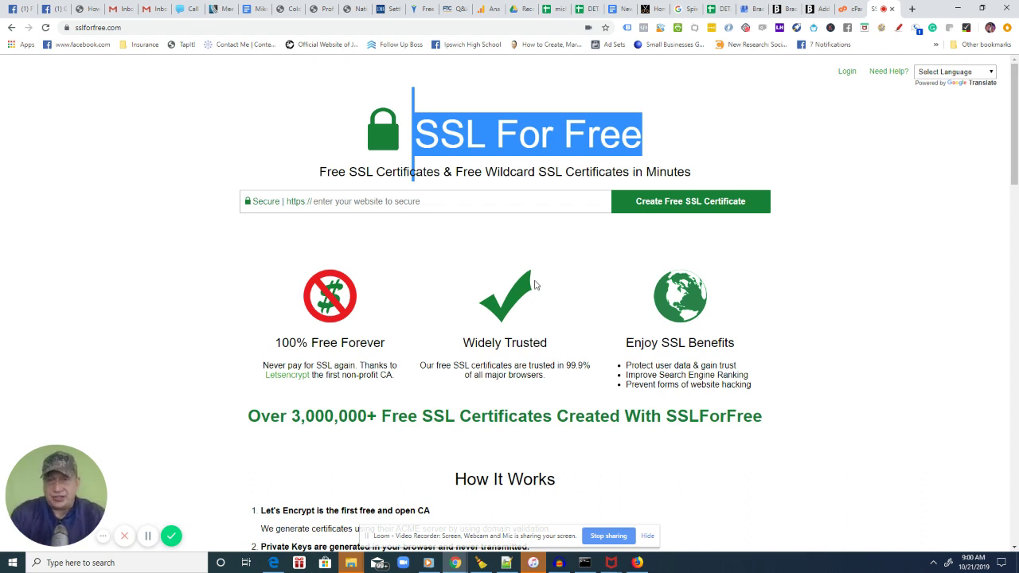
- Enter bradysfence.com as the website to secure and start creating its free SSL certificate
click(488, 202)
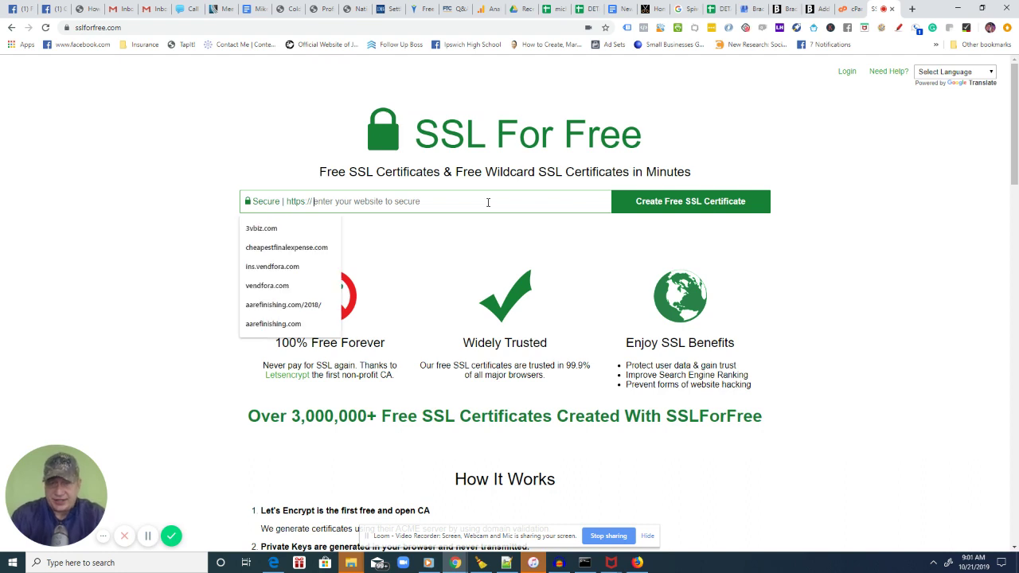
text(http)
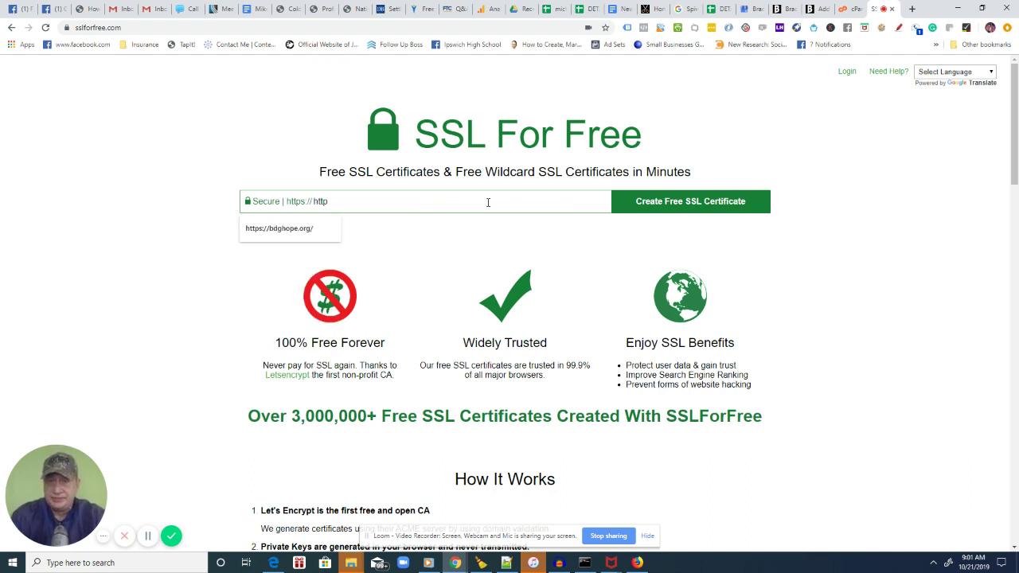
key(BackSpace)
text(brandy)
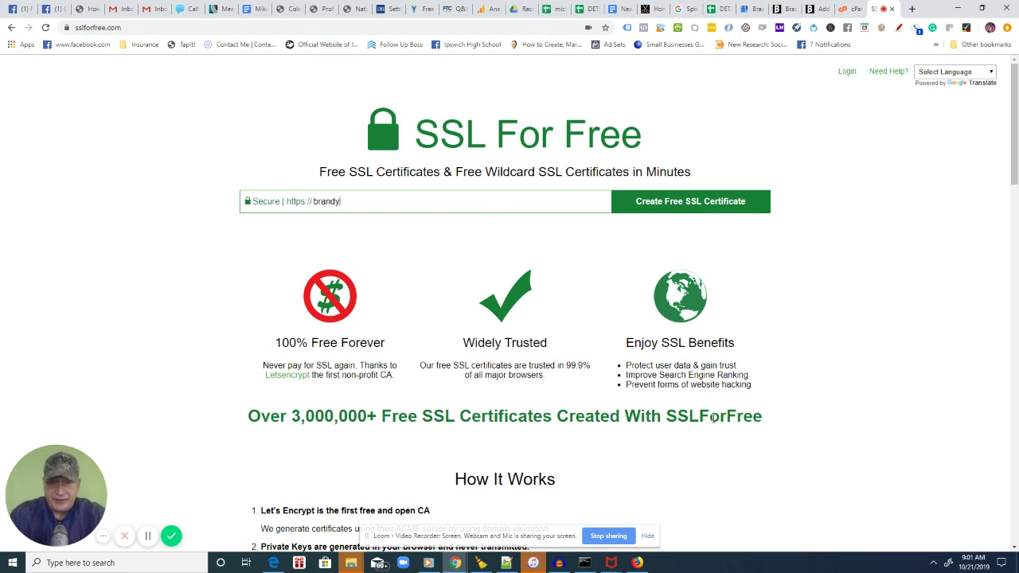
scroll(1017, 287, down, 5)
scroll(1017, 199, up, 3)
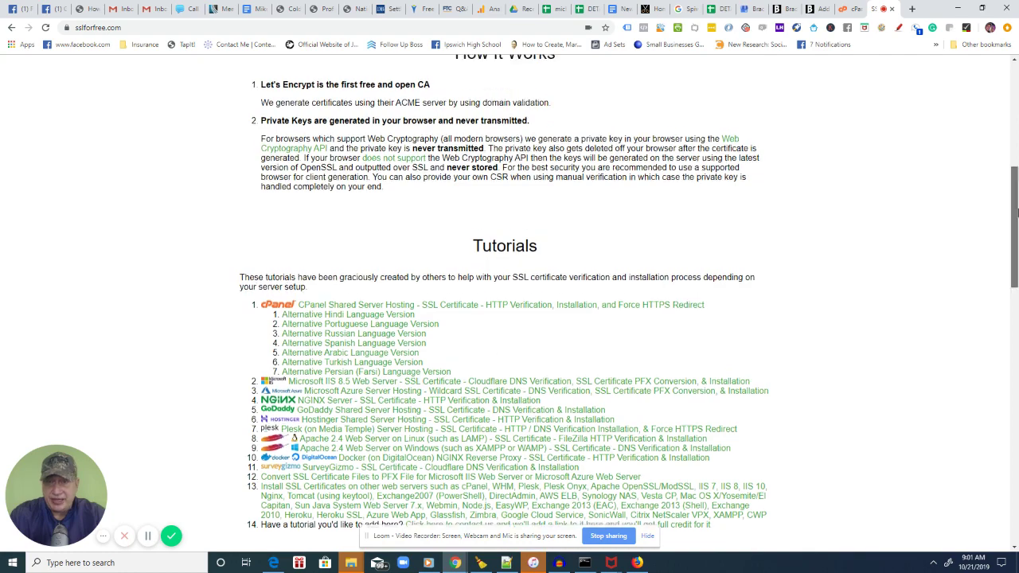
drag(1017, 157, 1017, 107)
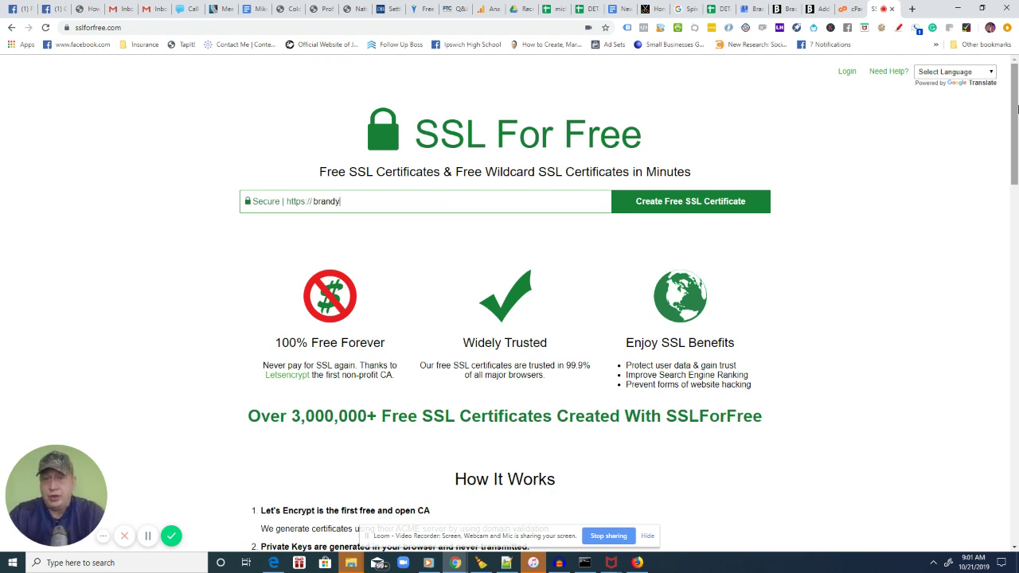
key(BackSpace)
key(BackSpace)
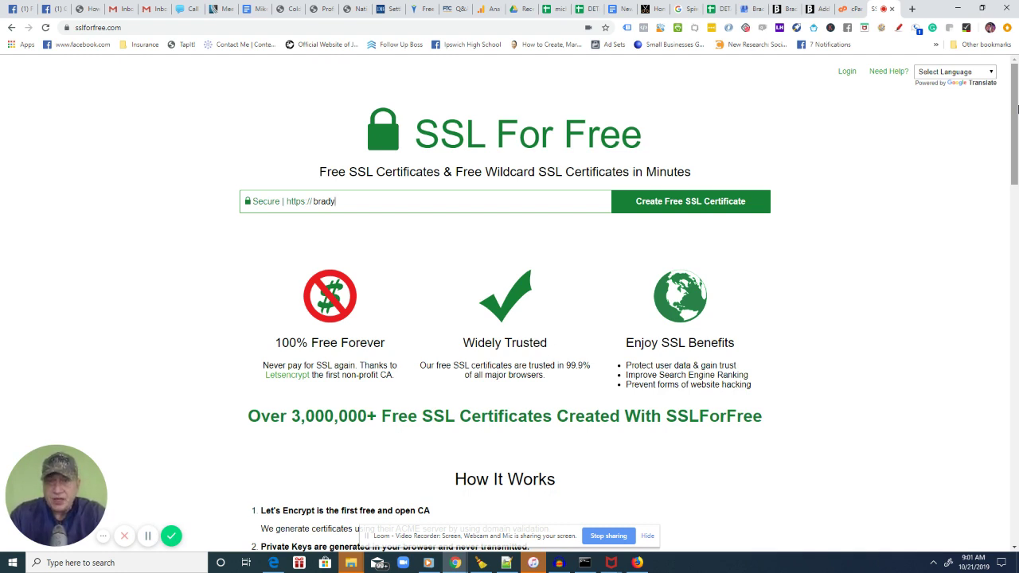
text(nce.com)
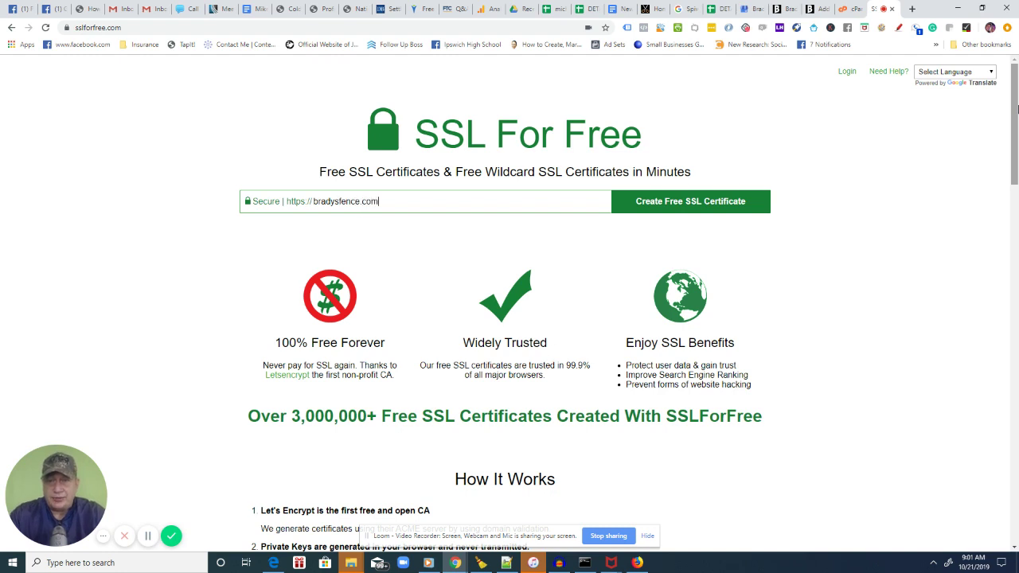
click(647, 202)
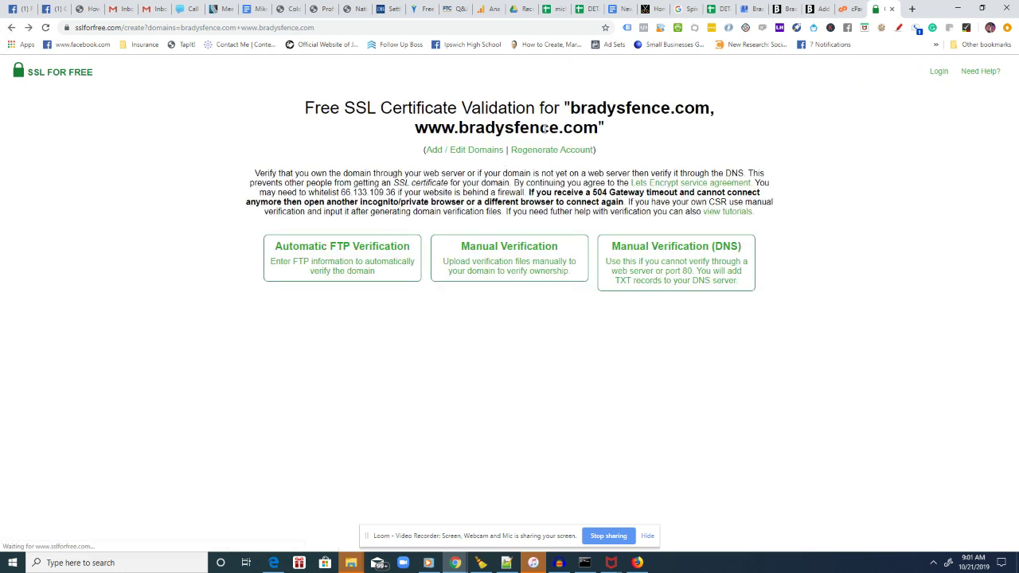
drag(486, 108, 629, 130)
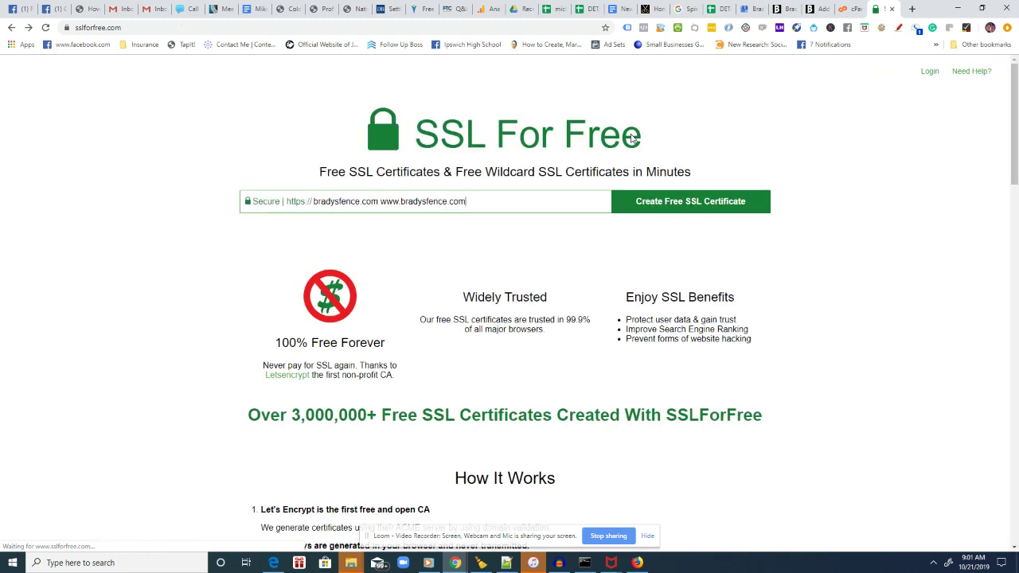
double_click(383, 202)
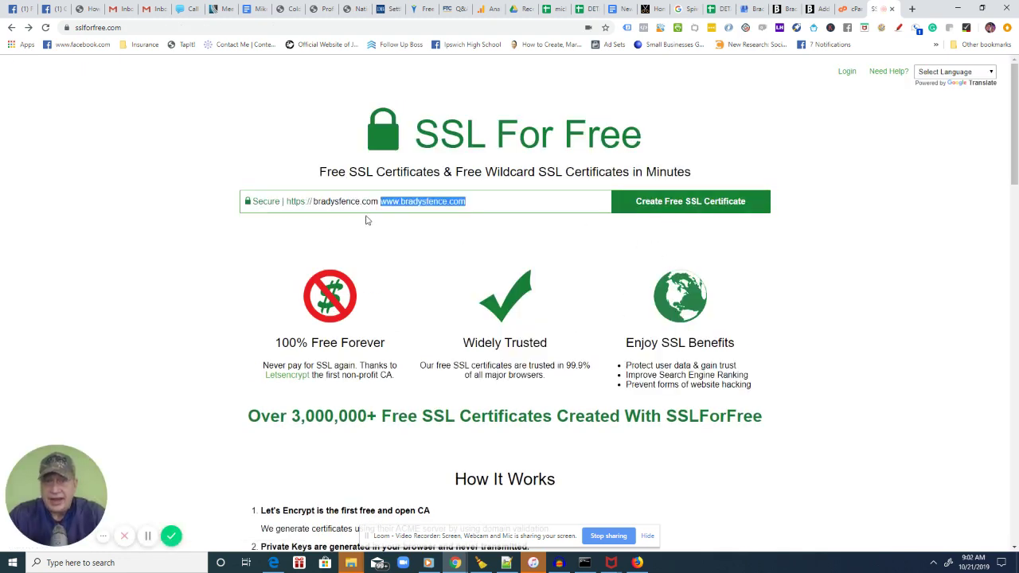
click(692, 201)
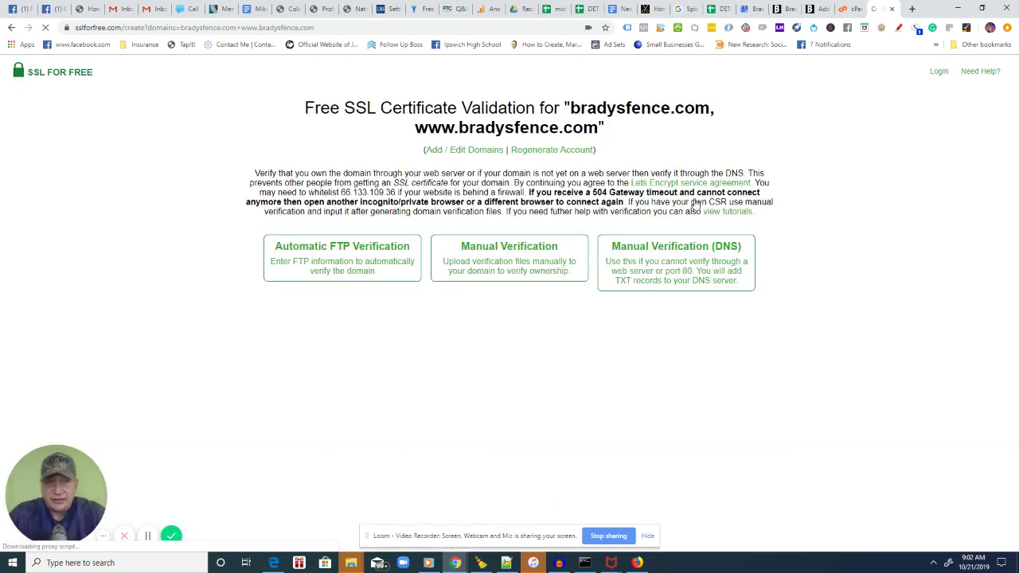
- Choose manual verification over the HTTP server for the domain and download both verification files
click(507, 265)
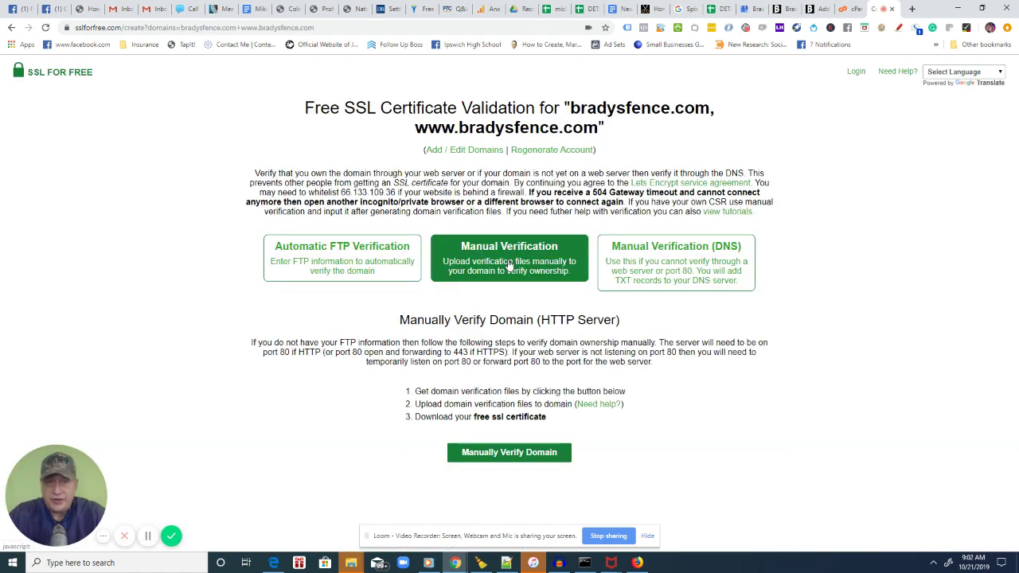
click(502, 456)
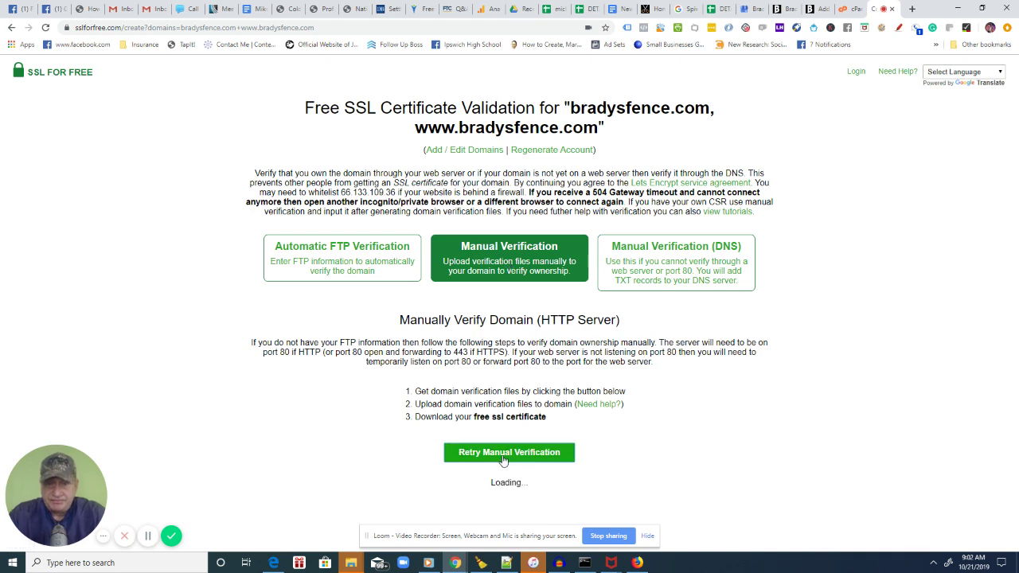
scroll(1016, 203, down, 3)
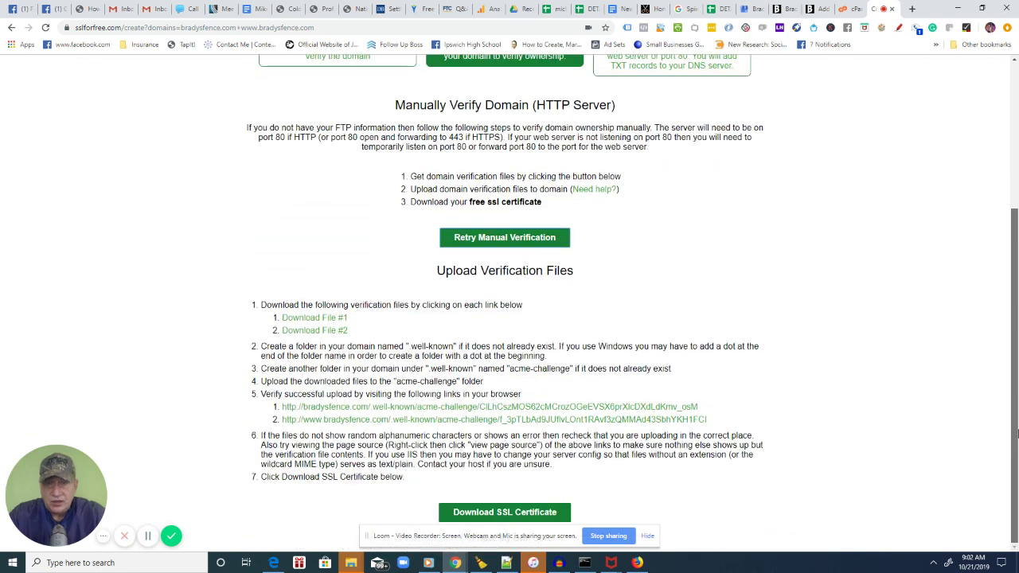
click(313, 320)
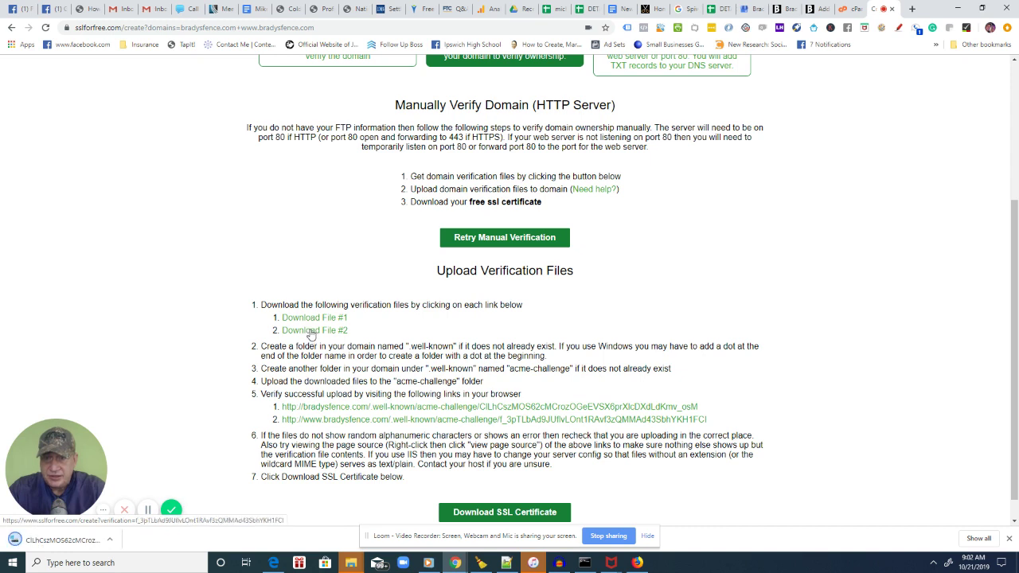
click(310, 332)
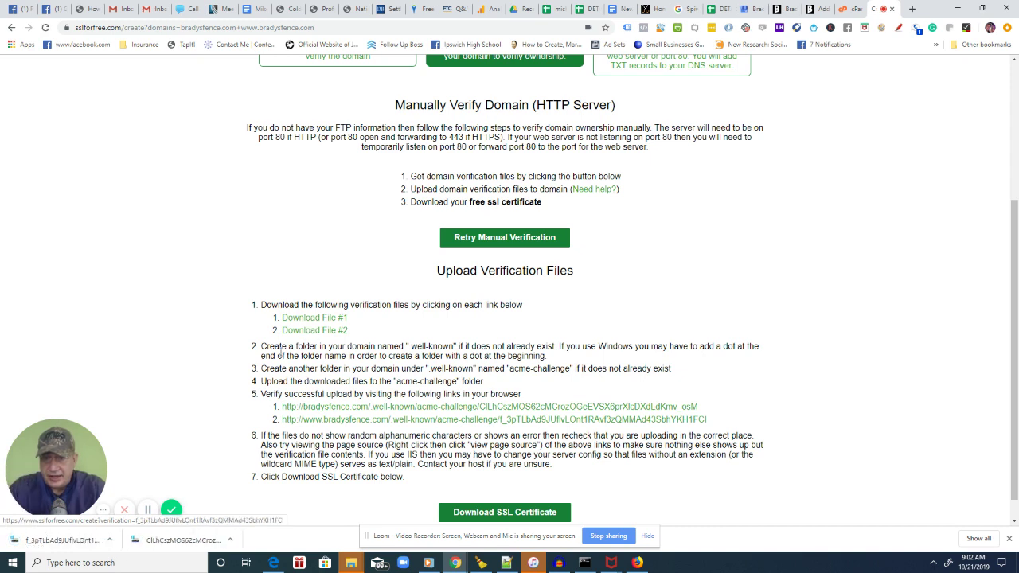
- Read the folder instructions for the verification files and copy the folder name .well-known
drag(261, 348, 570, 363)
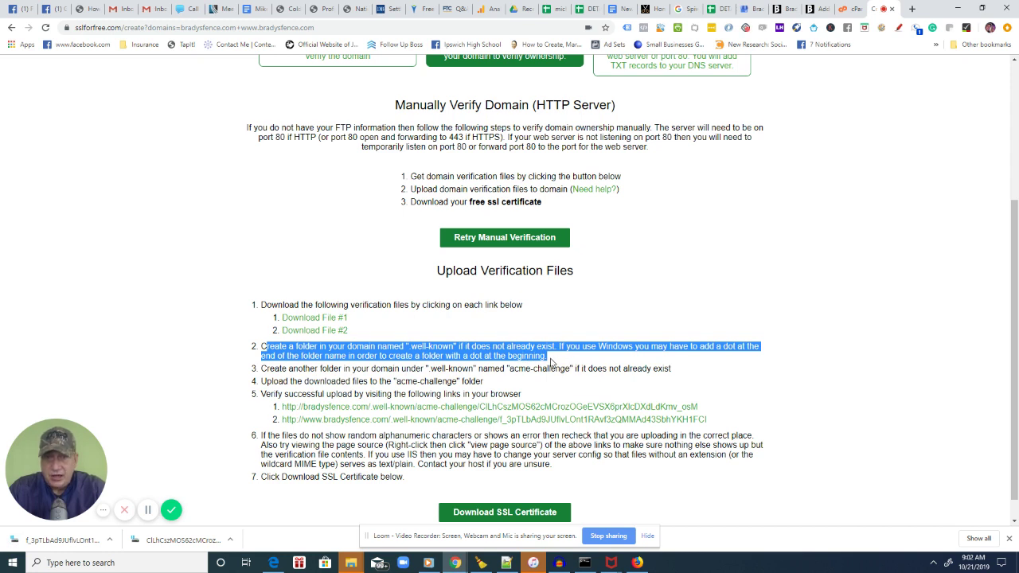
click(510, 365)
drag(428, 368, 475, 369)
key(ctrl+c)
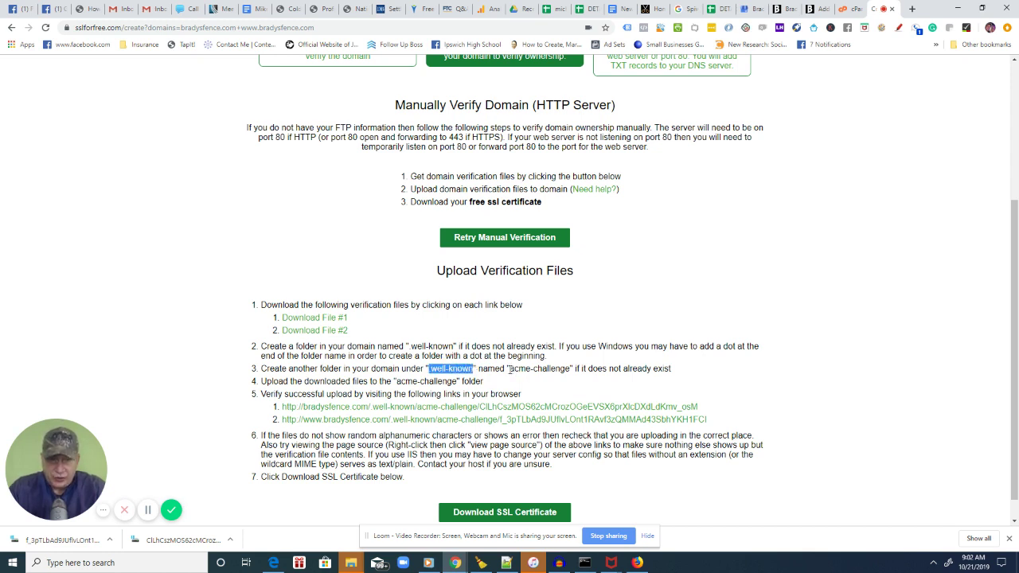
- Switch to cPanel and try to create a .well-known folder inside public_html in the File Manager
click(850, 7)
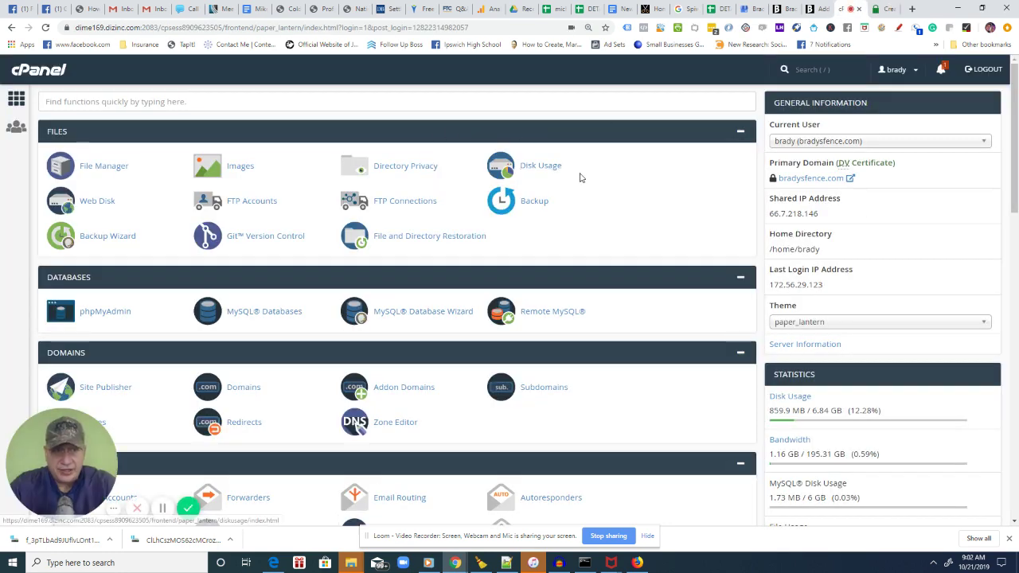
click(104, 167)
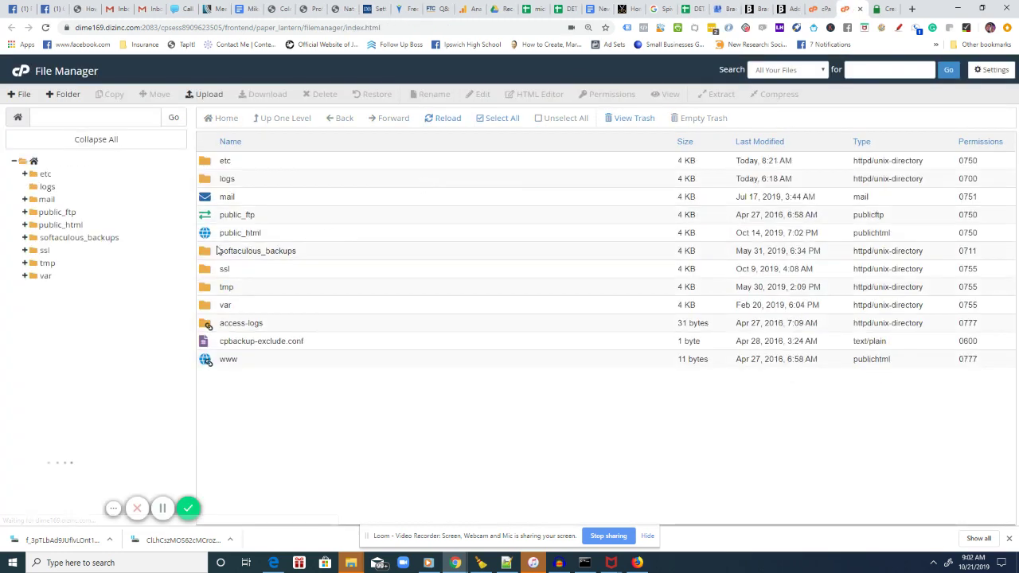
double_click(211, 233)
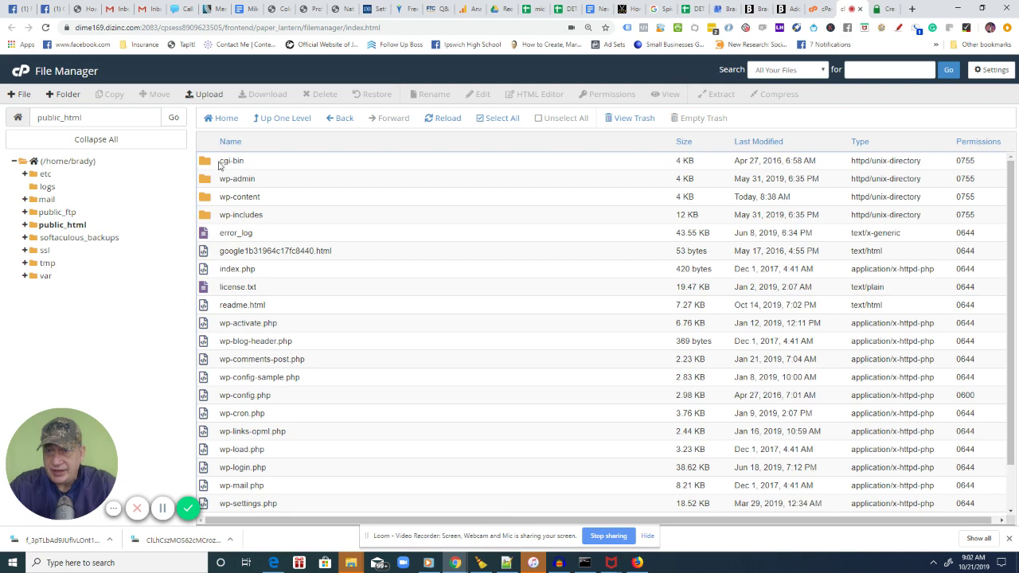
click(62, 95)
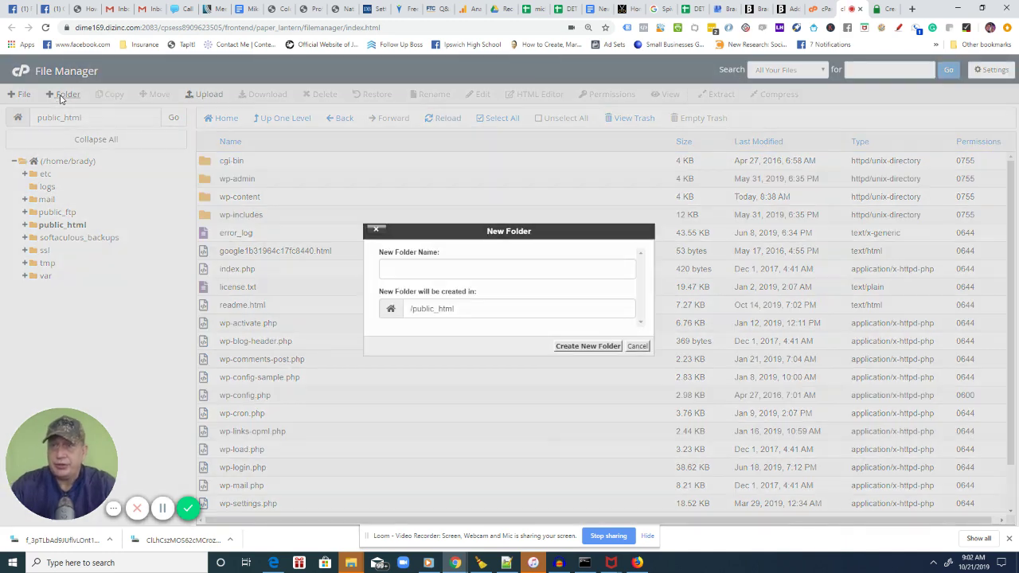
key(ctrl+v)
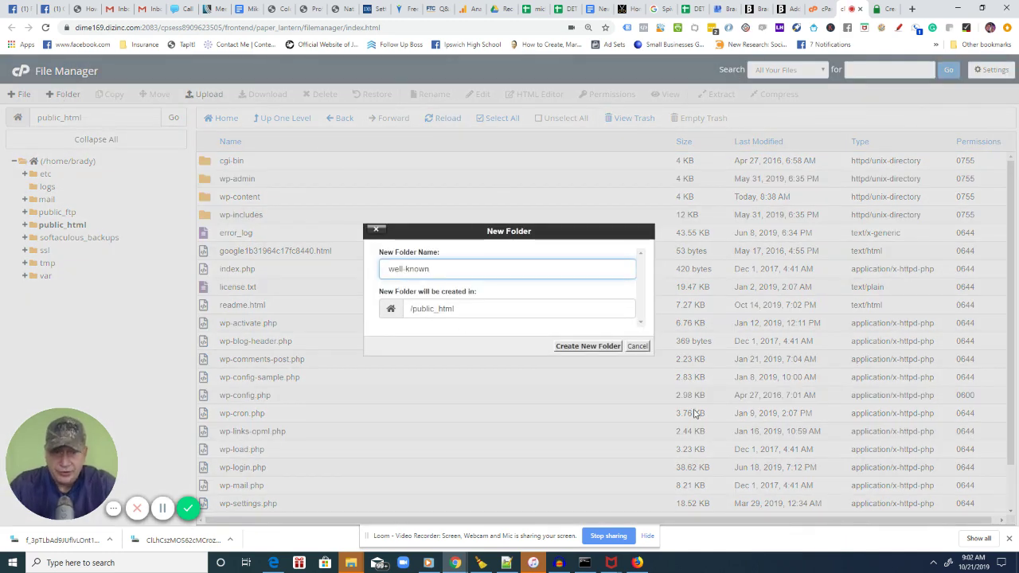
click(603, 347)
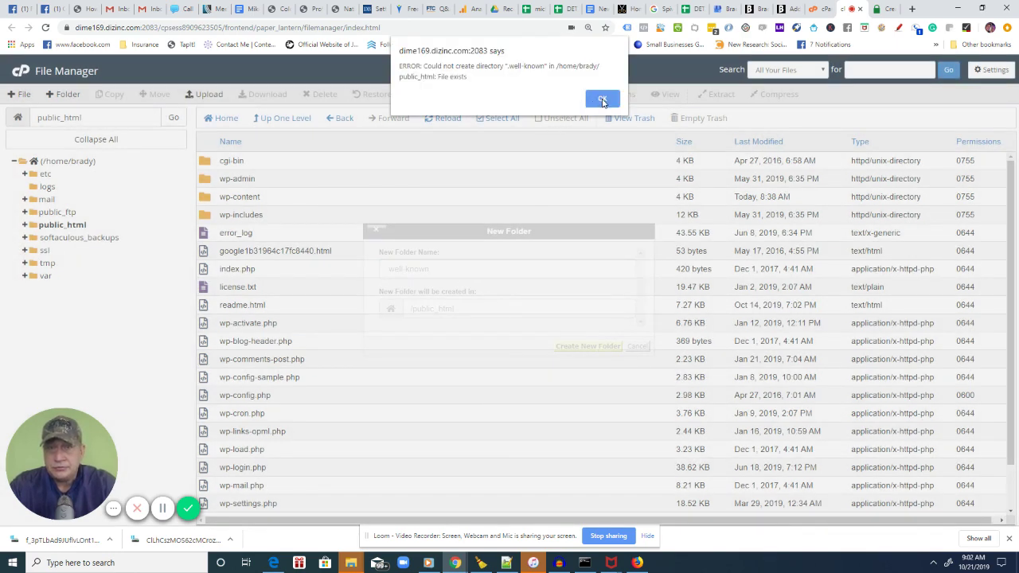
click(602, 101)
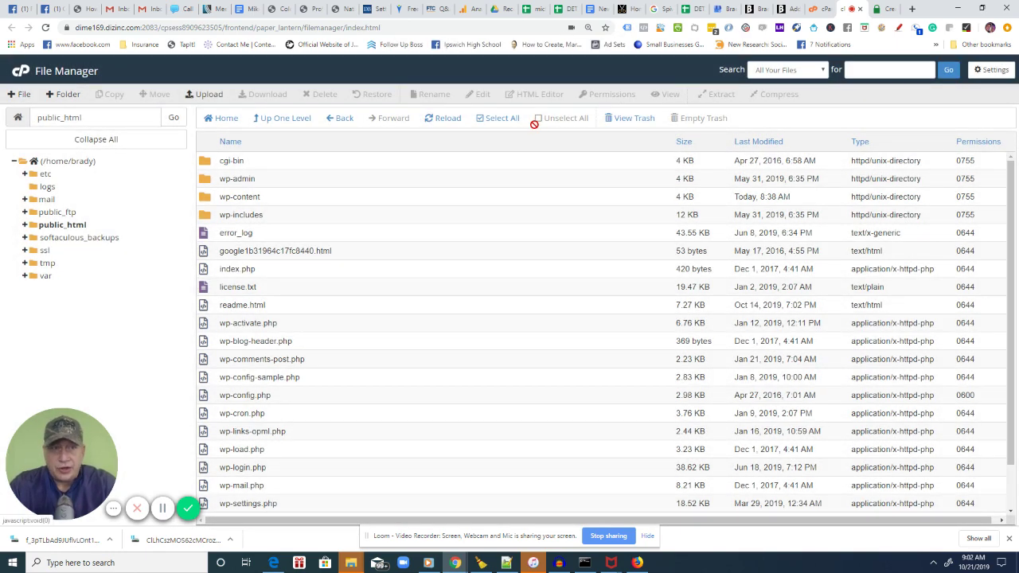
- Reopen the cPanel File Manager and set its preferences to show hidden files (dotfiles)
click(860, 9)
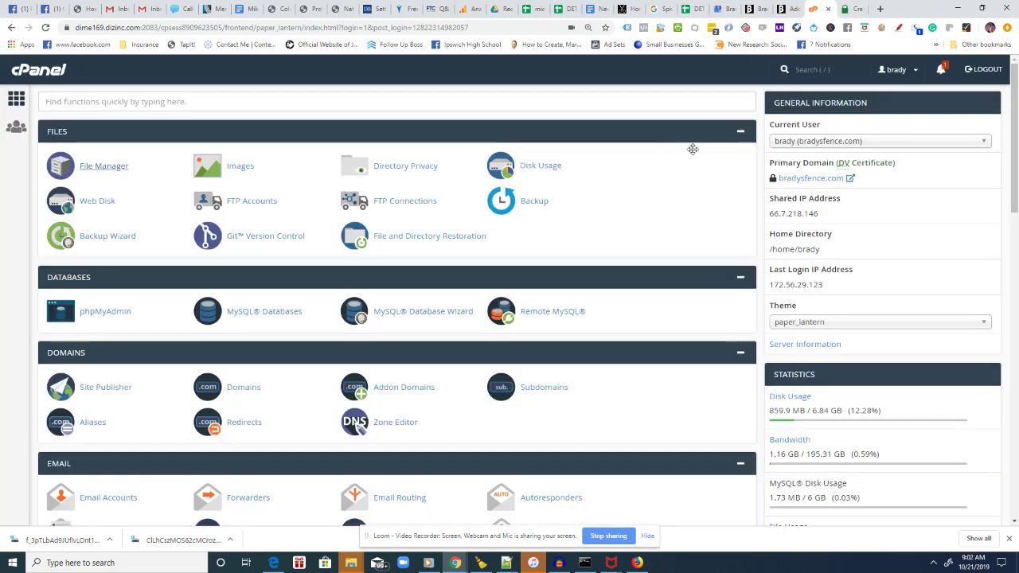
click(112, 170)
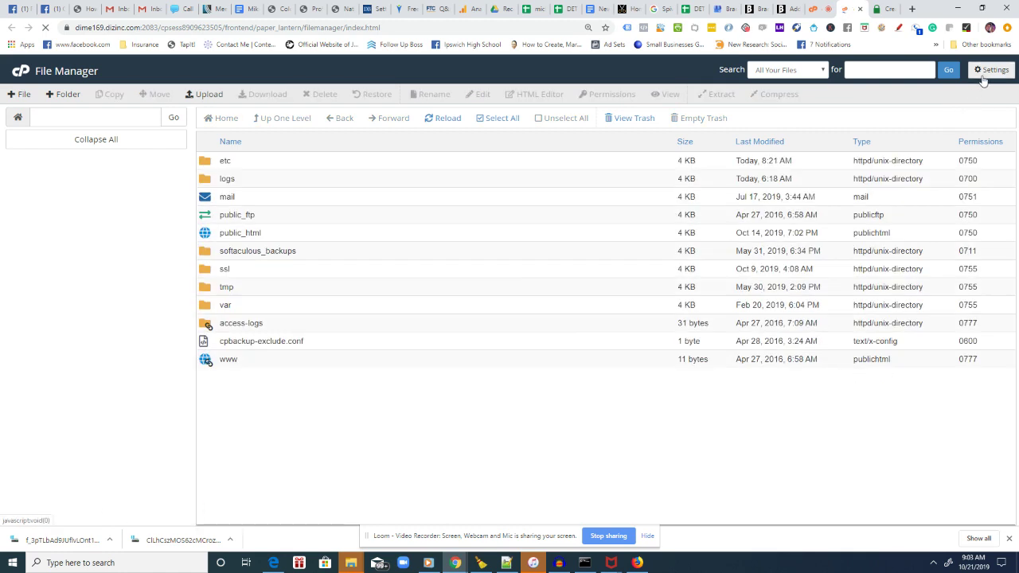
click(992, 70)
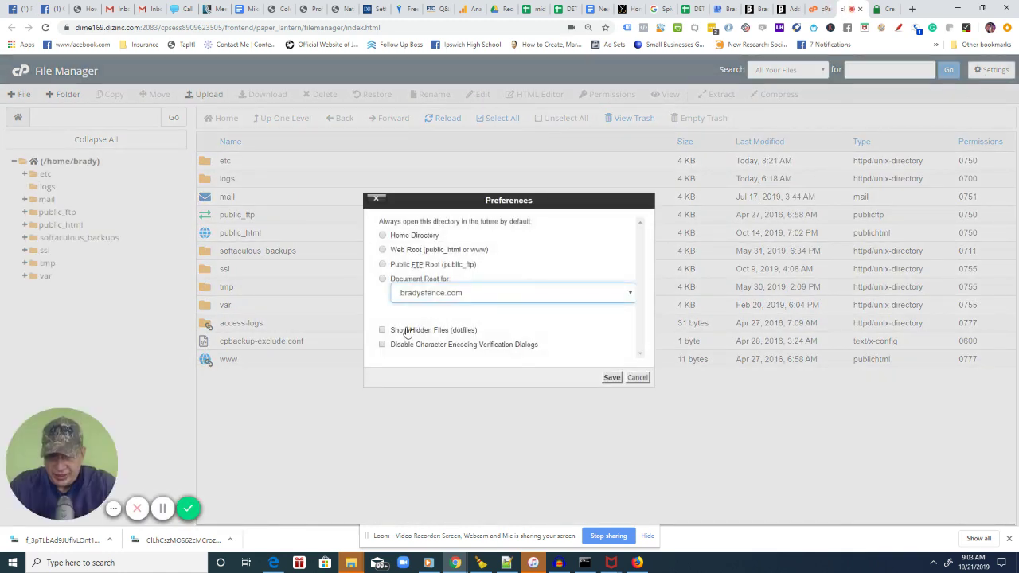
click(382, 331)
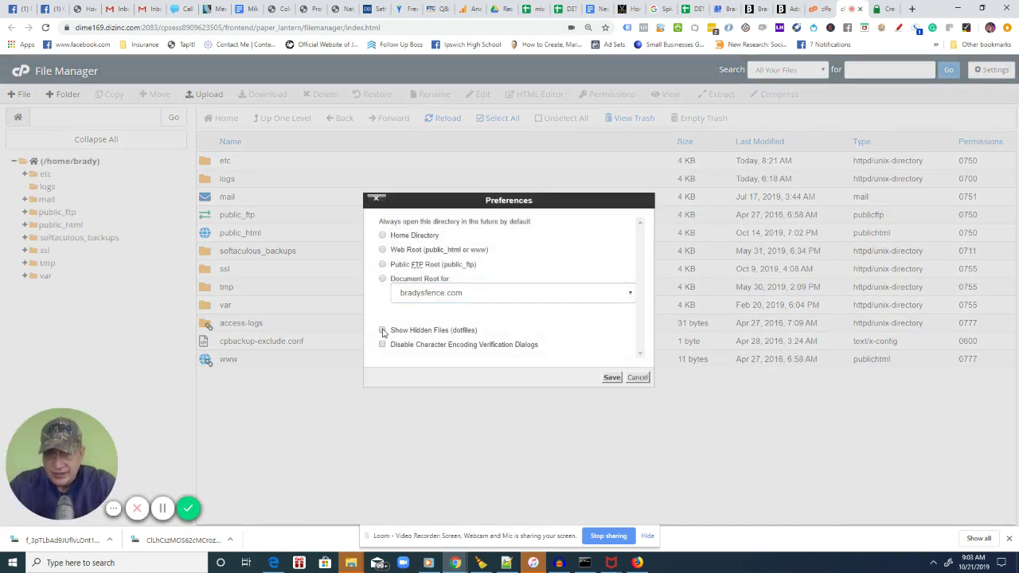
click(611, 377)
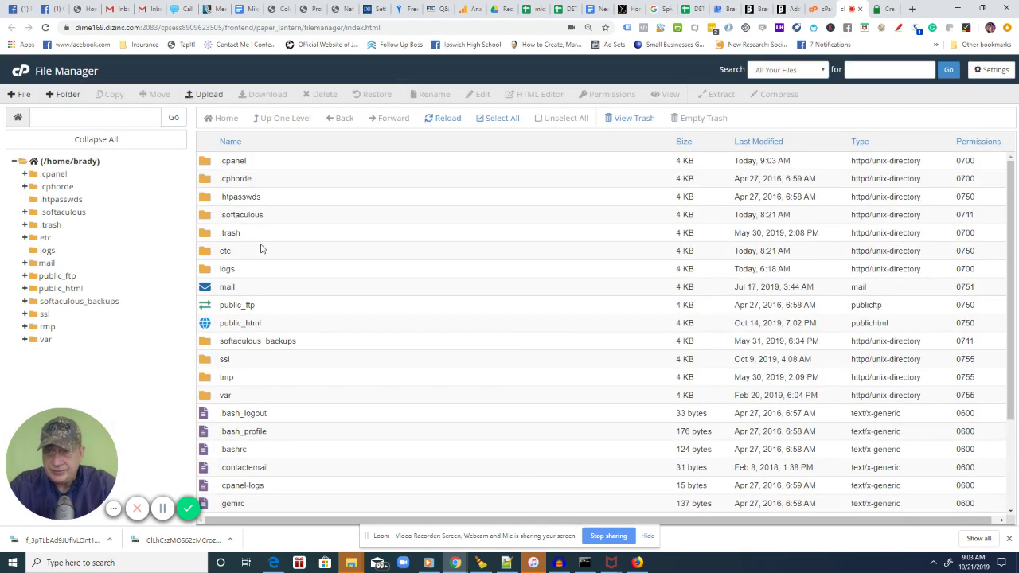
- Create a folder named acme-challenge inside the .well-known folder of public_html
double_click(210, 323)
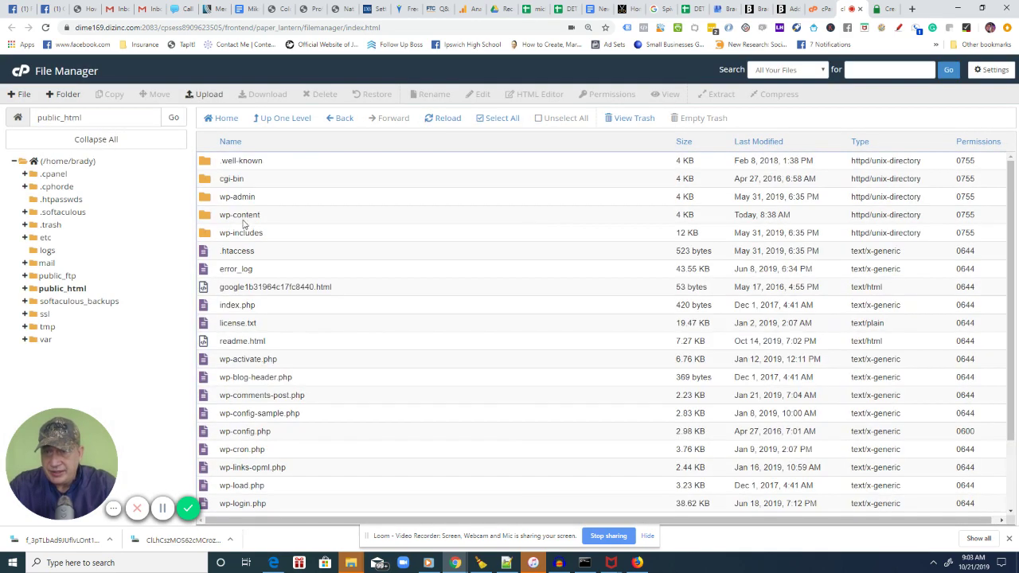
double_click(207, 162)
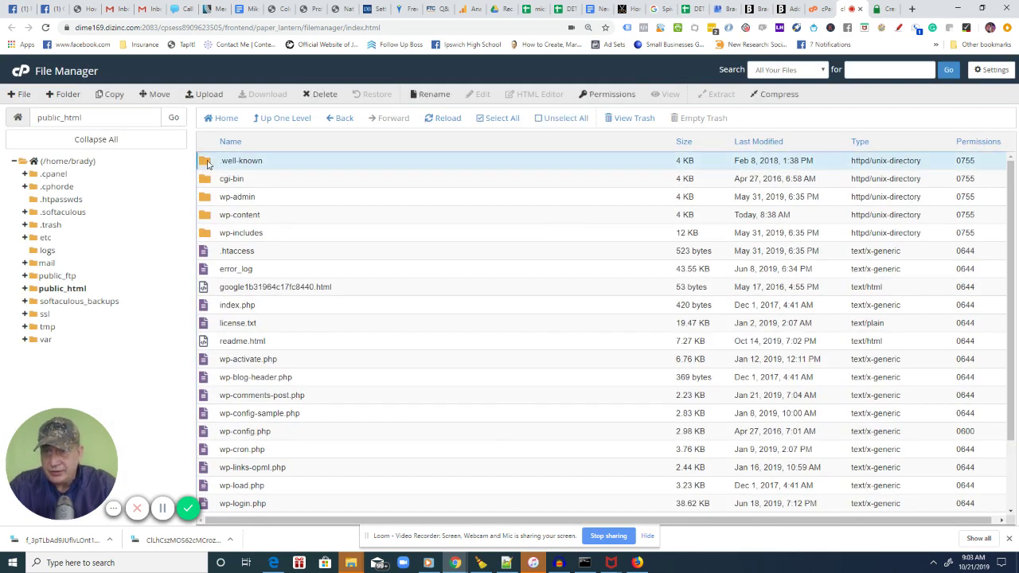
click(60, 94)
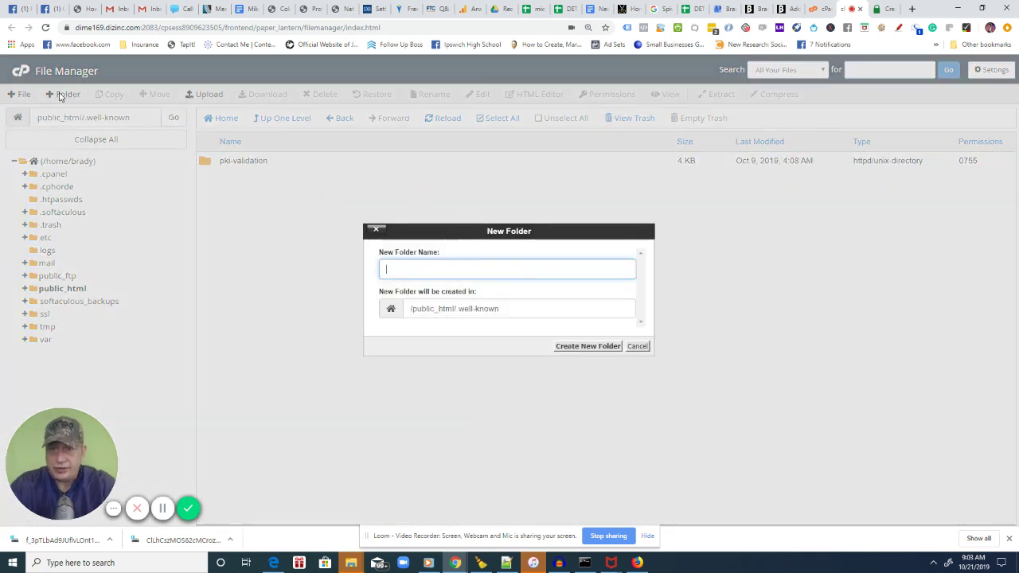
text(acem)
key(BackSpace)
text(me)
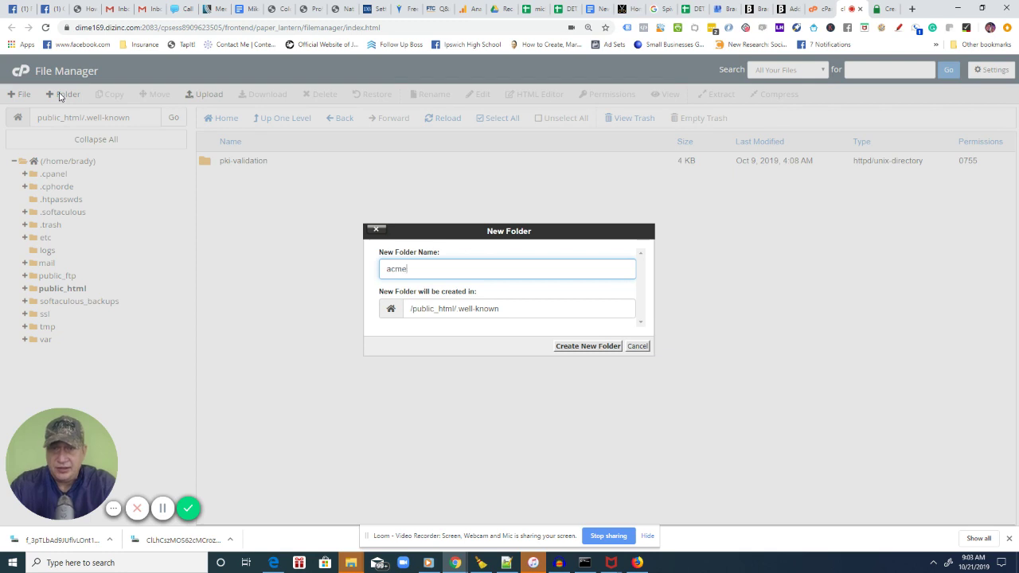
text(-challenge)
click(575, 347)
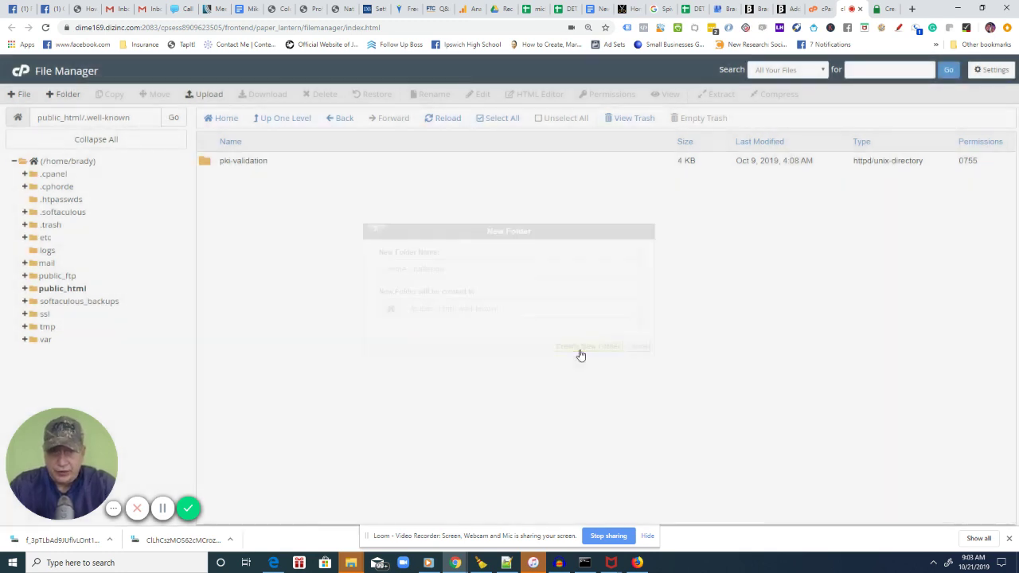
- Upload the verification file whose name starts with f_3p from Downloads into the acme-challenge folder
double_click(211, 160)
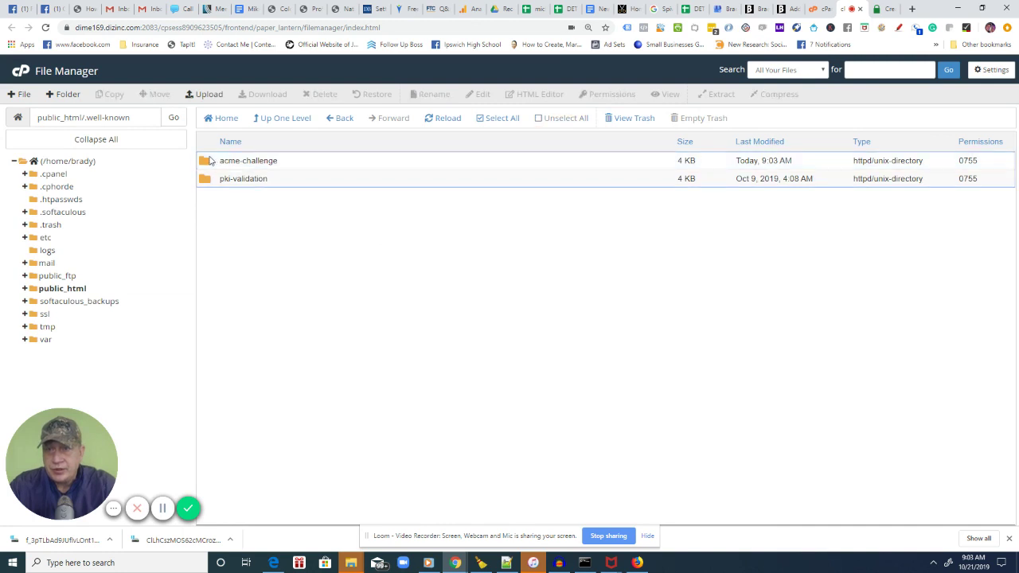
click(206, 95)
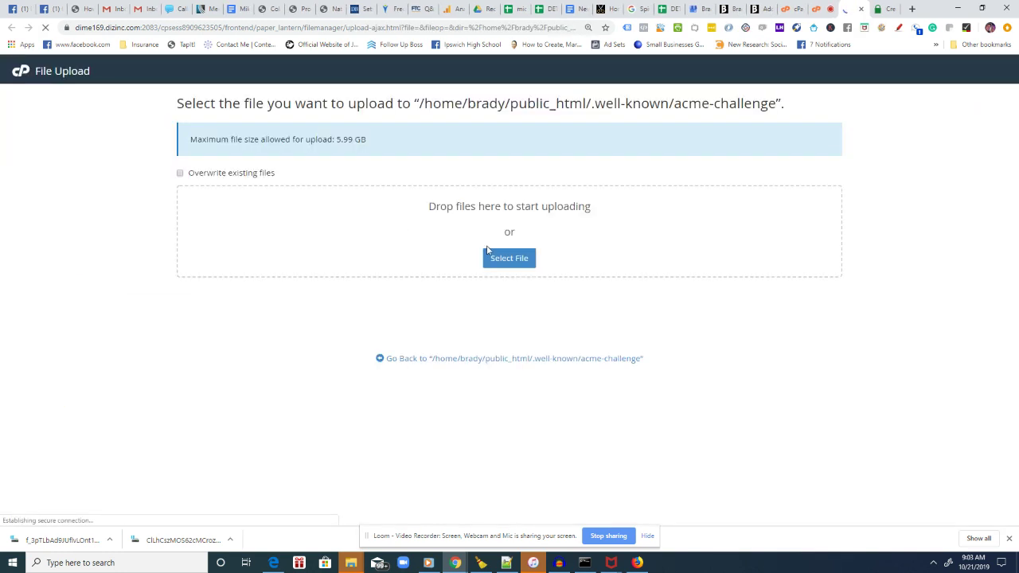
click(500, 259)
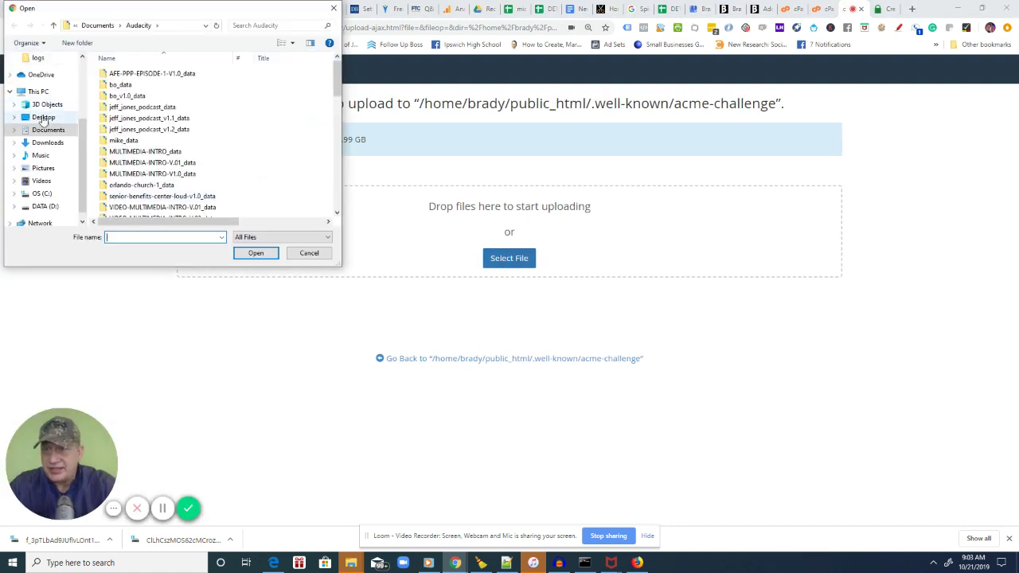
click(47, 142)
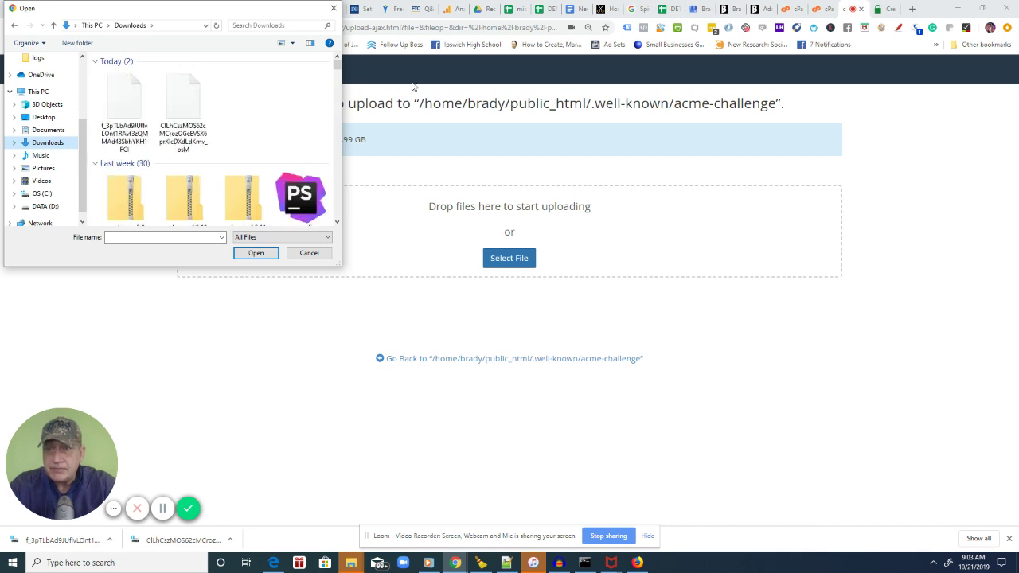
click(125, 109)
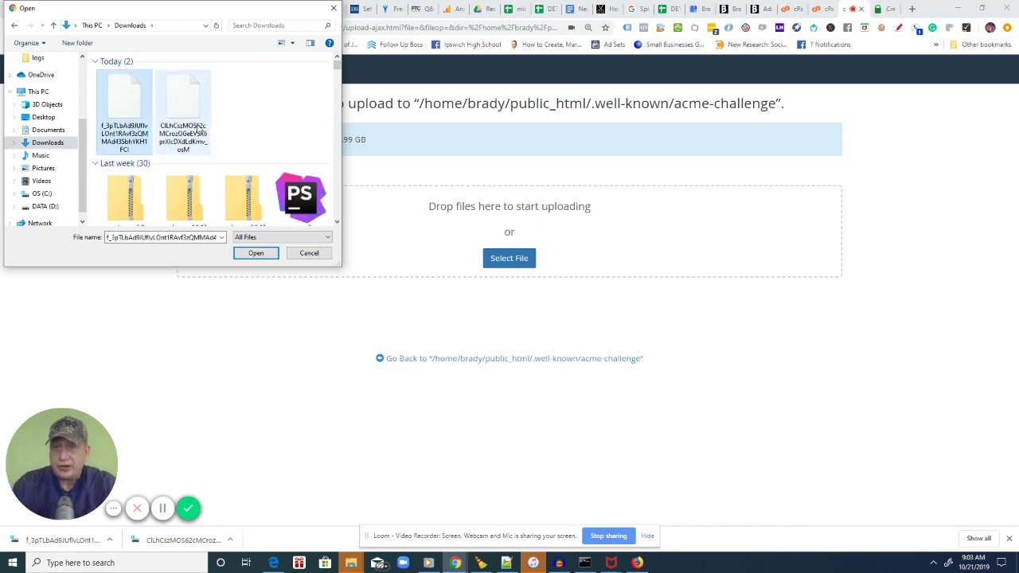
click(195, 133)
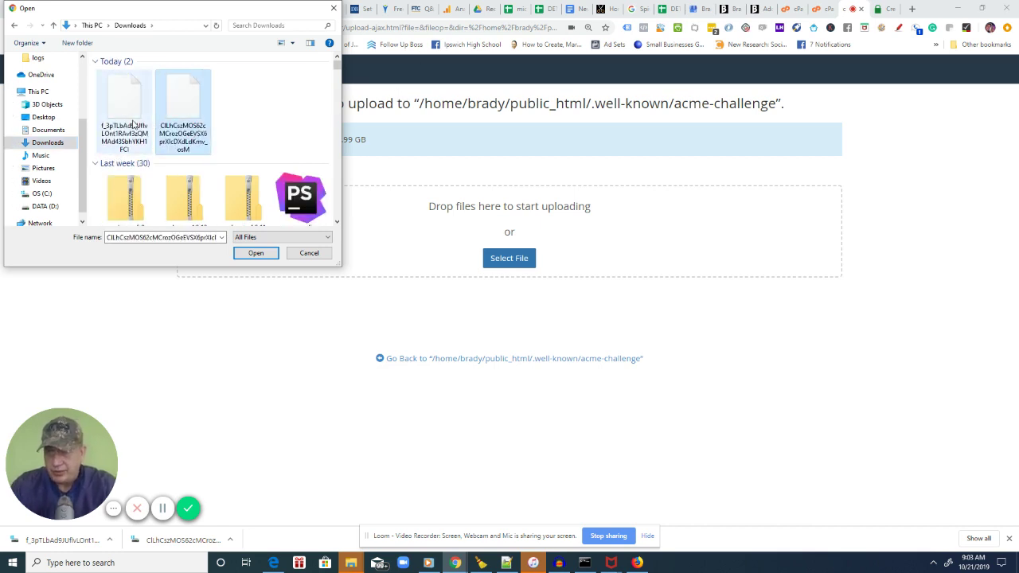
double_click(131, 124)
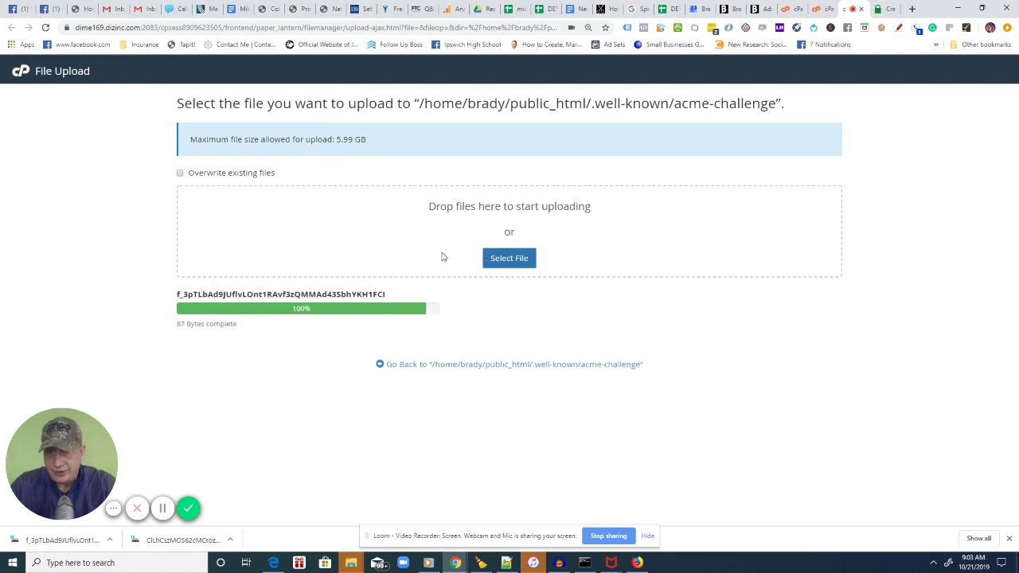
click(491, 255)
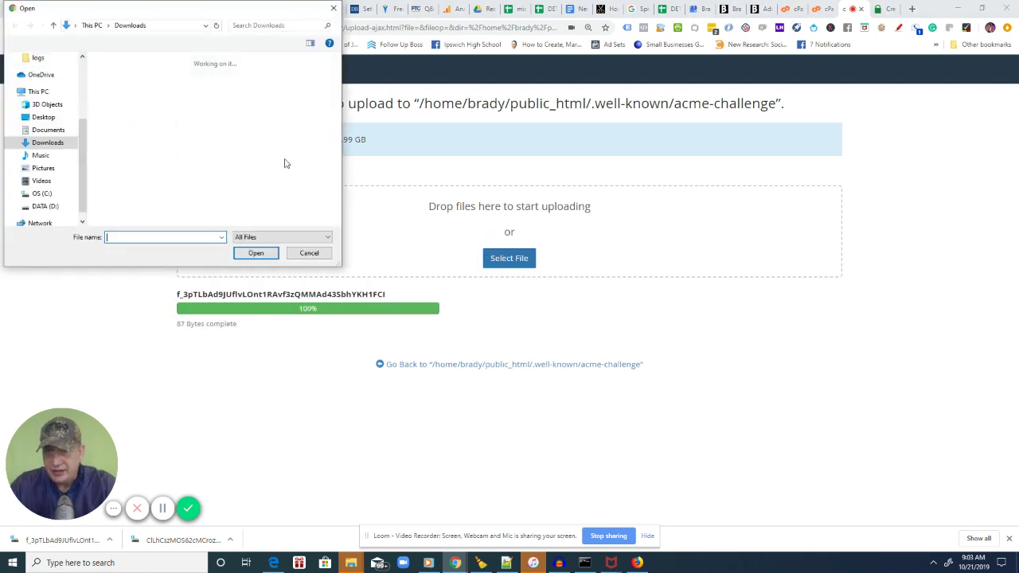
double_click(183, 111)
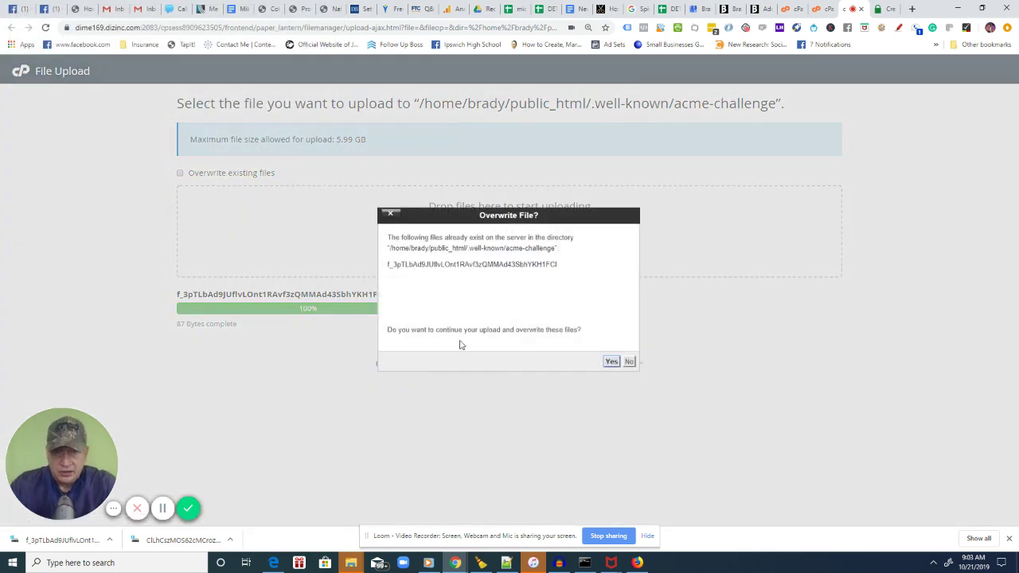
click(631, 363)
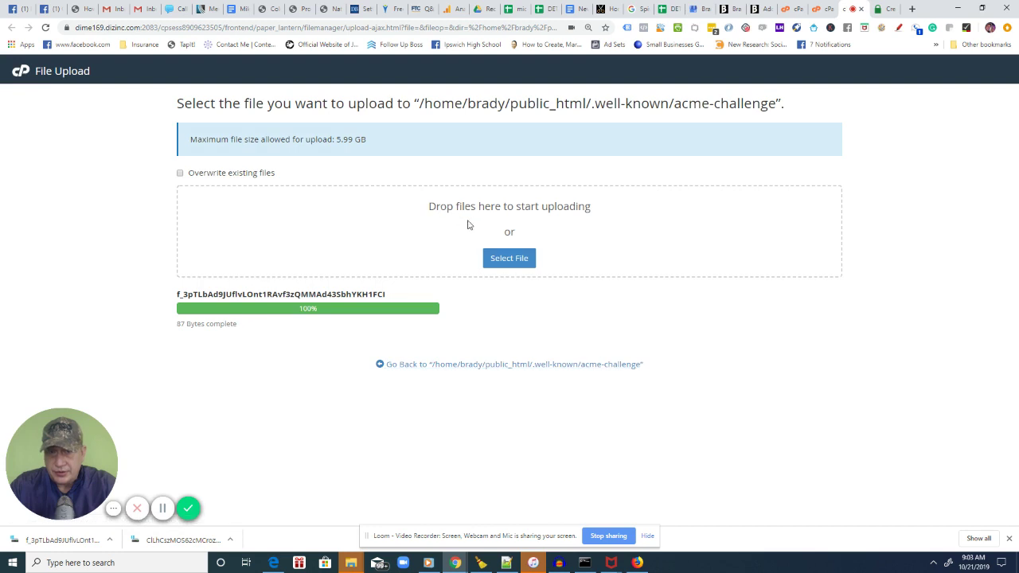
- Upload the verification file whose name starts with ClLh from Downloads into the acme-challenge folder
click(509, 258)
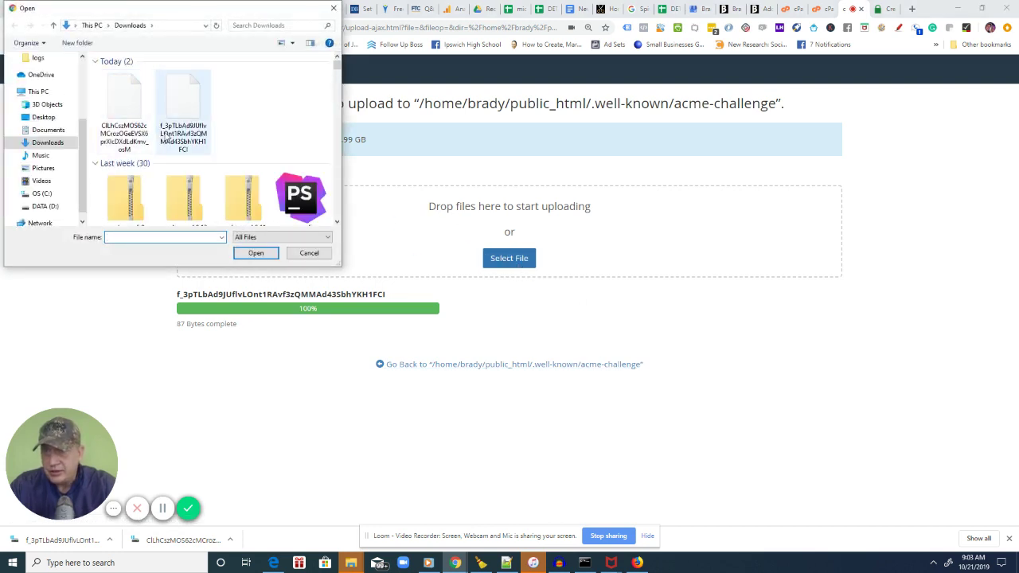
double_click(129, 127)
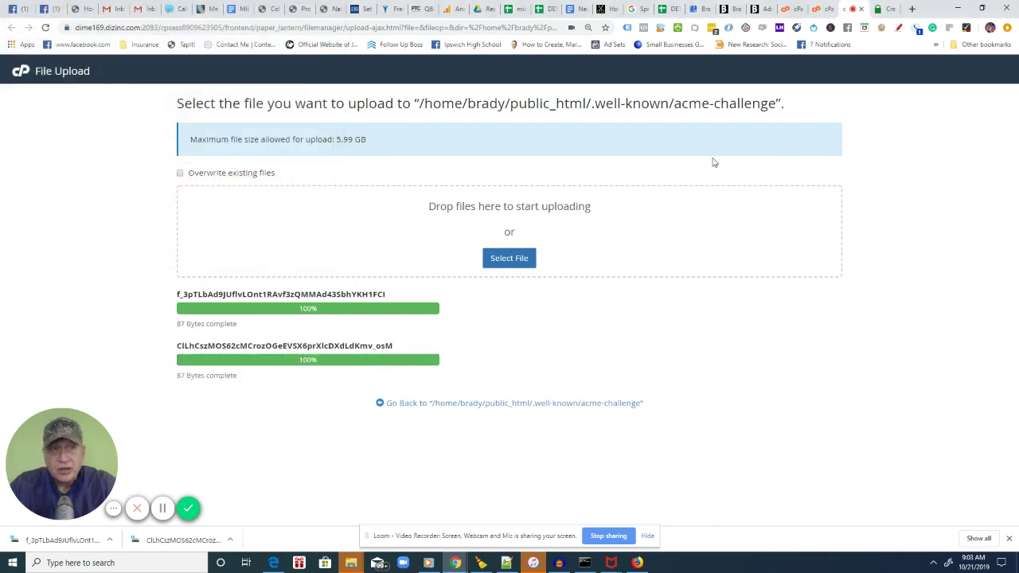
- Switch to SSL For Free, retry the manual verification and request the SSL certificate for bradysfence.com
click(879, 9)
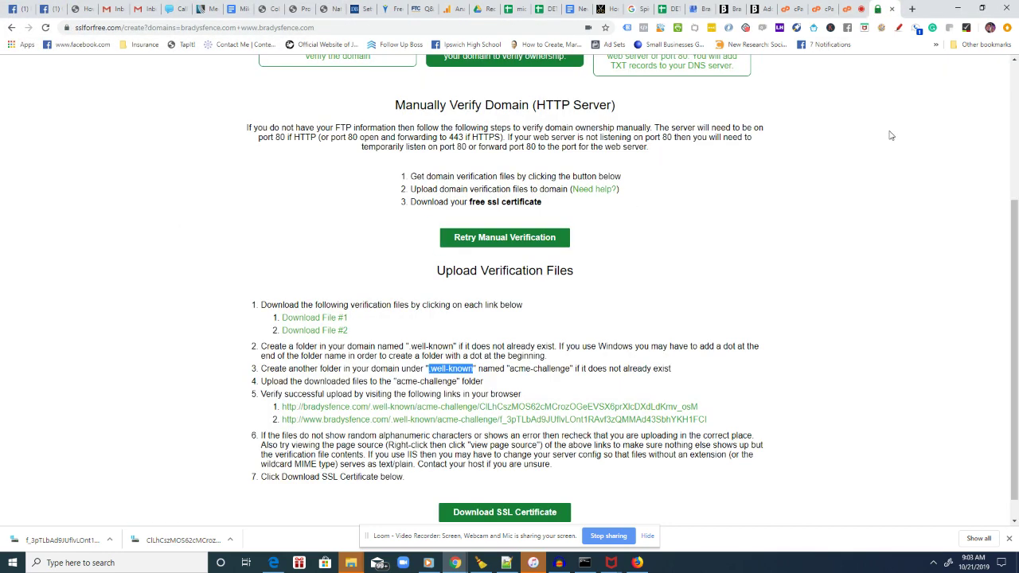
click(899, 228)
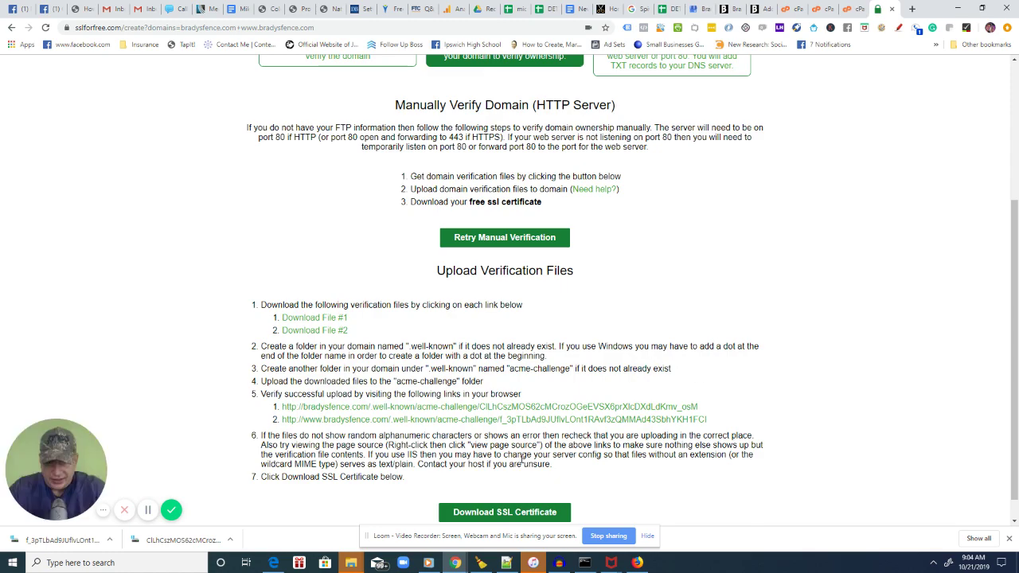
click(503, 239)
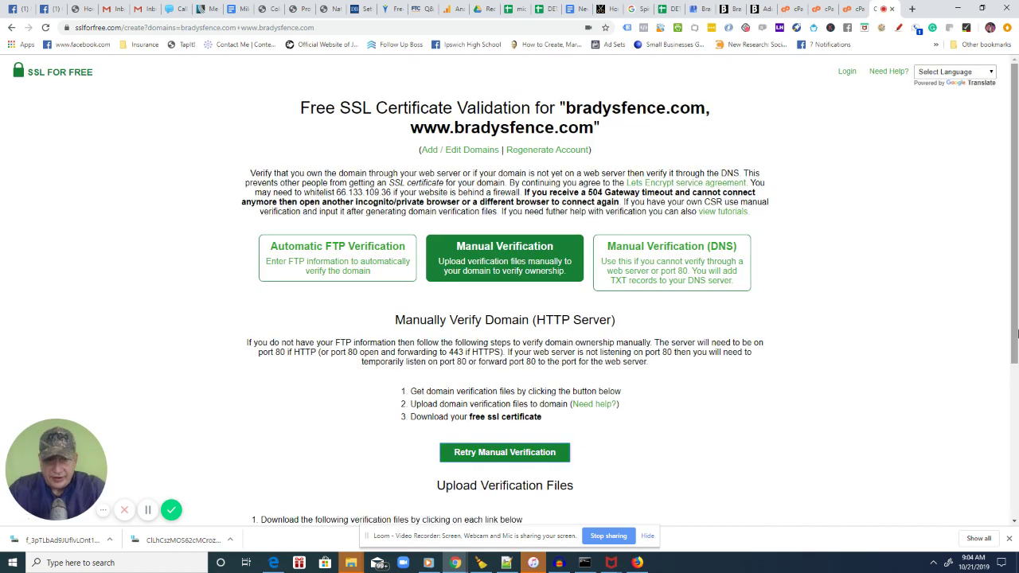
scroll(492, 454, down, 3)
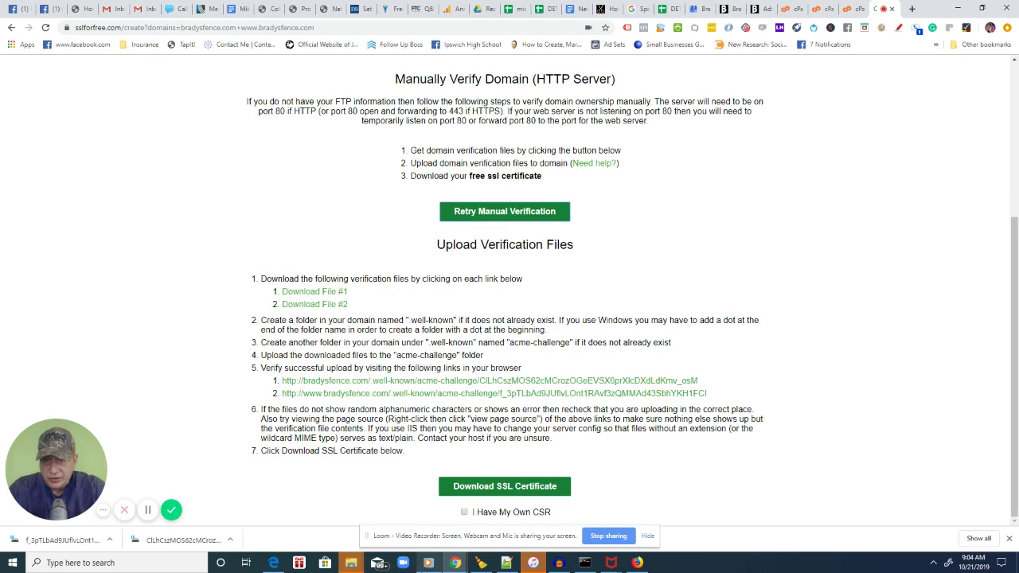
click(488, 485)
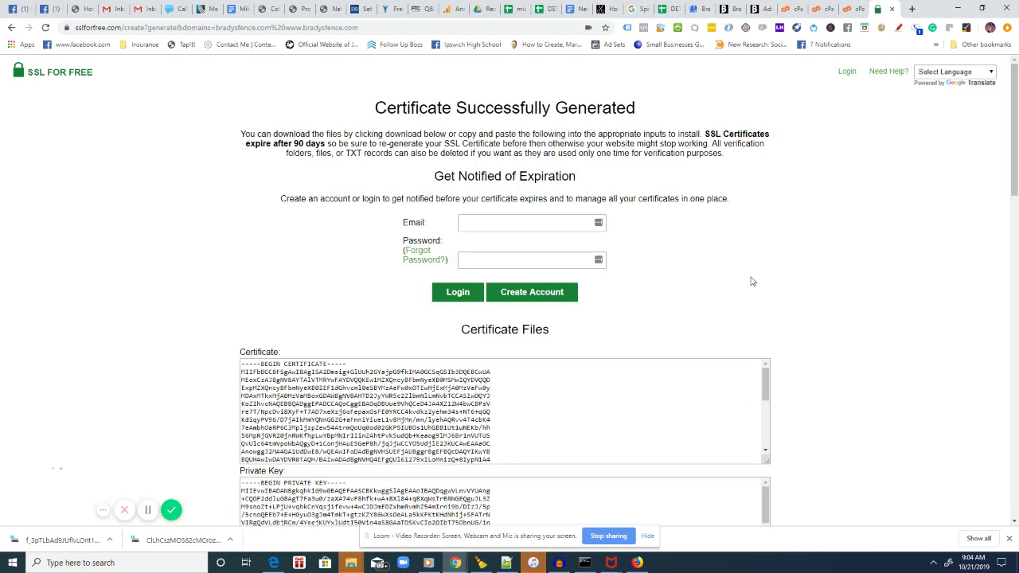
- Copy the entire certificate text from the generated Certificate Files
scroll(1017, 189, down, 1)
scroll(1017, 190, down, 1)
click(426, 243)
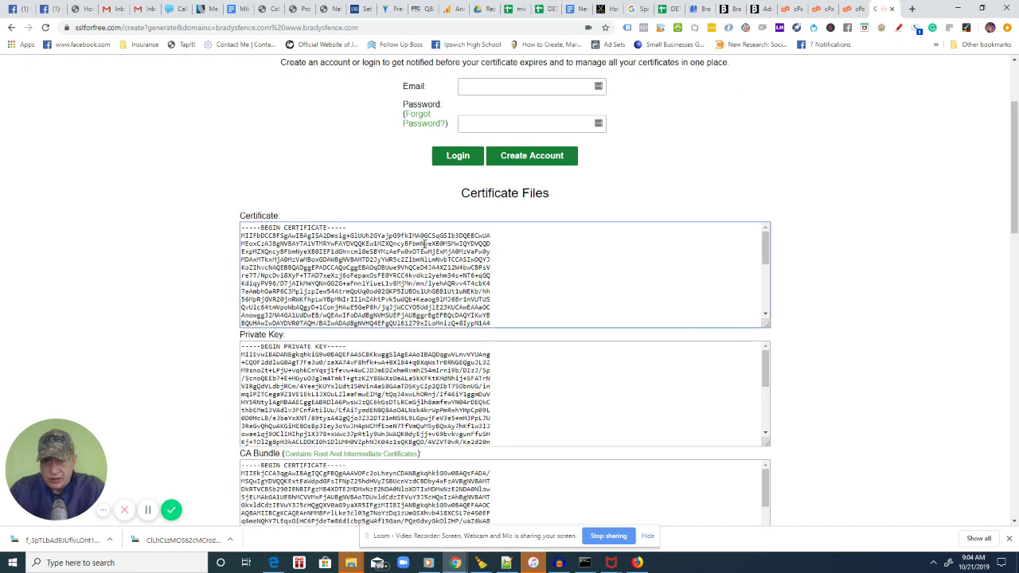
key(ctrl+a)
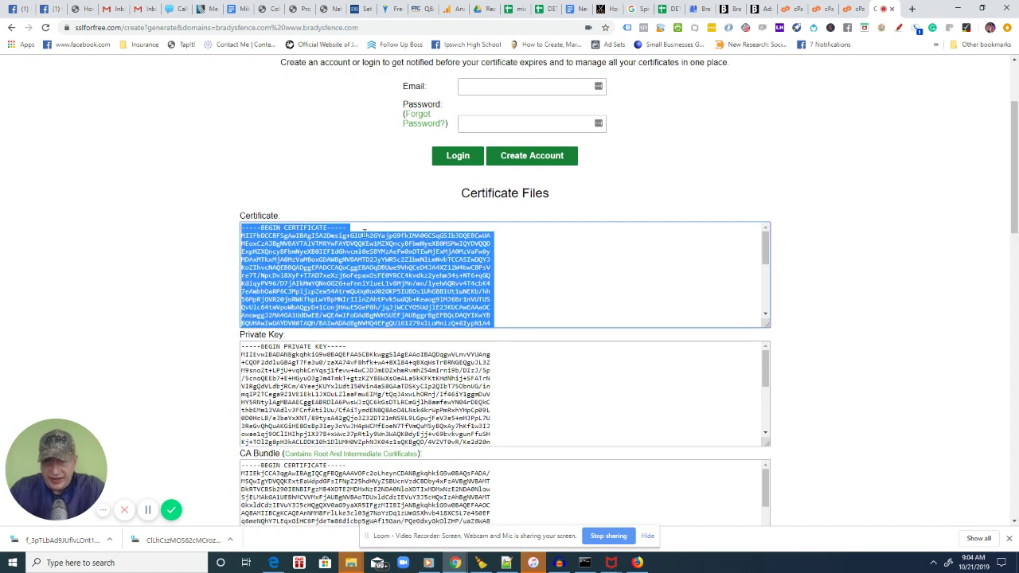
- Switch to the cPanel home page and open the Manage SSL sites page of SSL/TLS
click(854, 8)
click(820, 8)
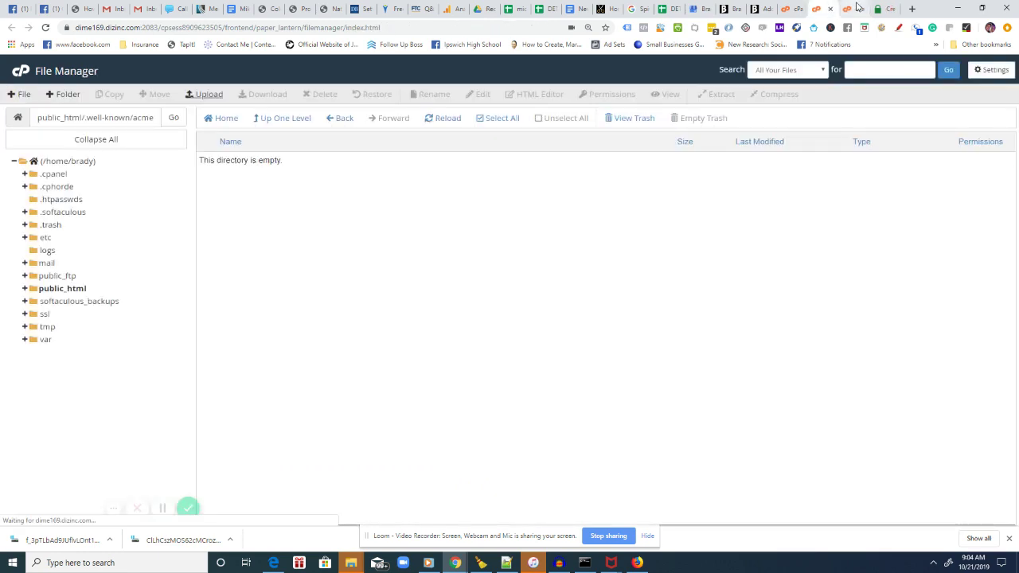
click(854, 8)
click(862, 8)
click(790, 8)
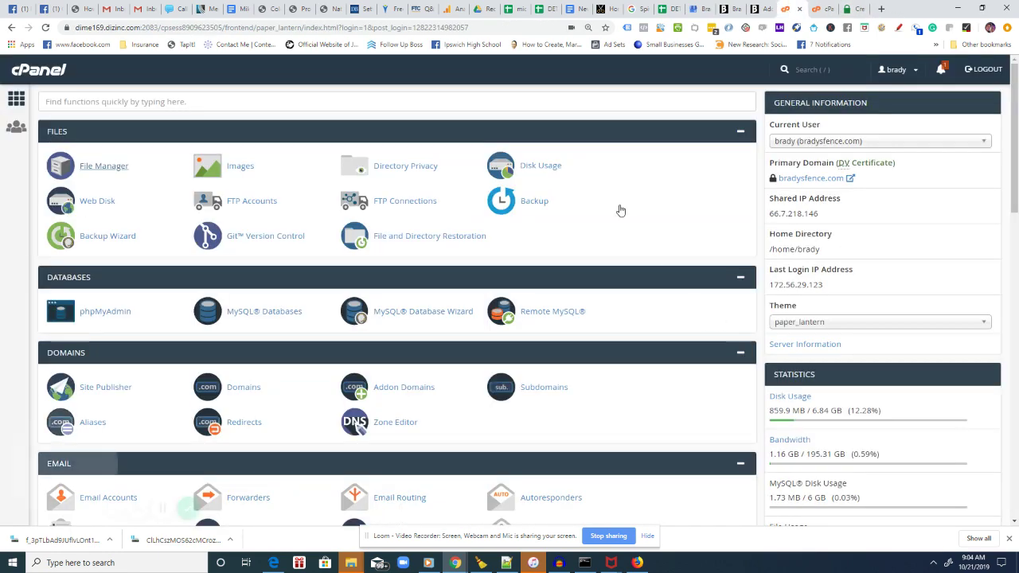
drag(1016, 175, 1018, 224)
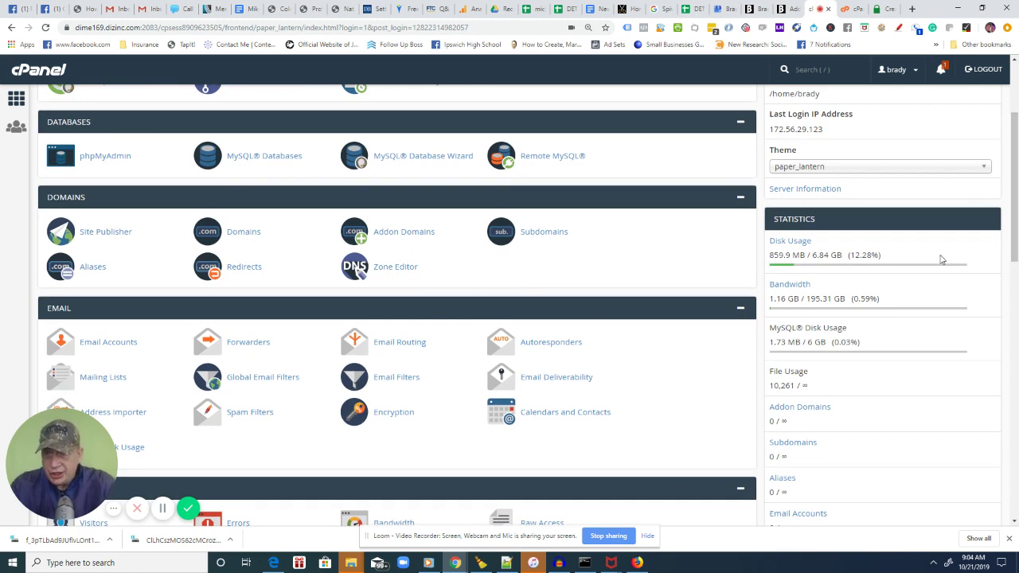
drag(1015, 252, 1015, 375)
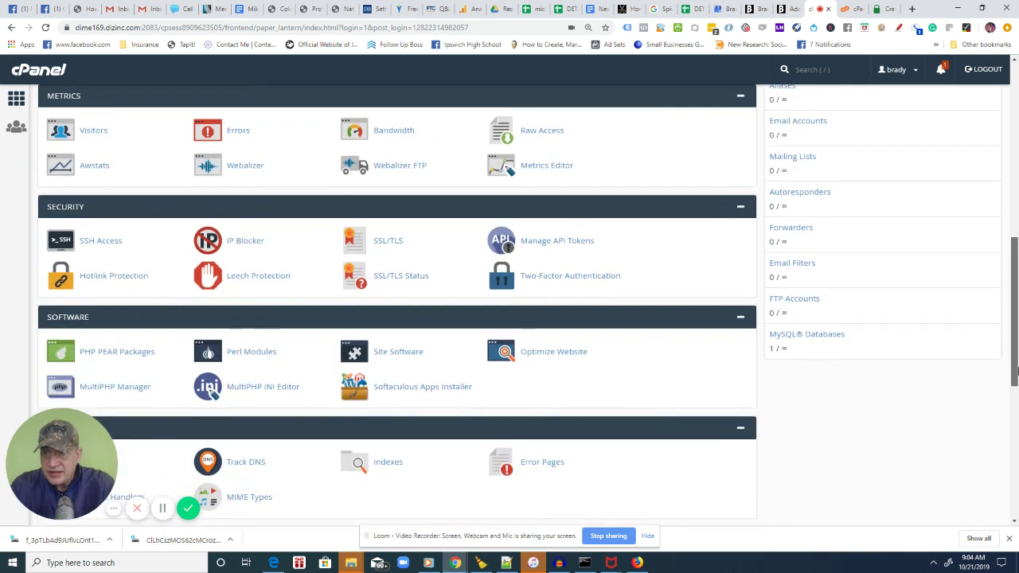
click(390, 246)
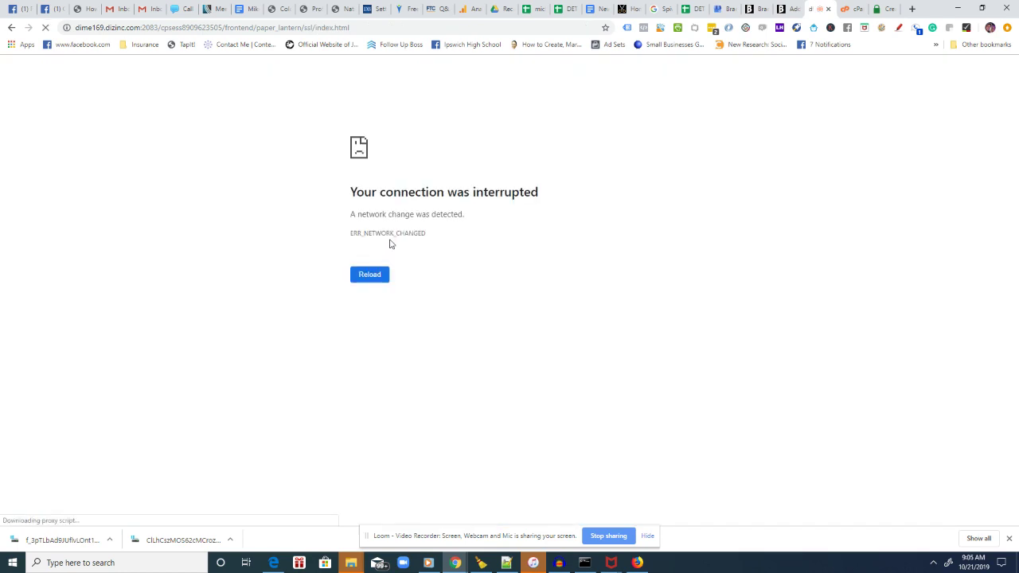
click(364, 278)
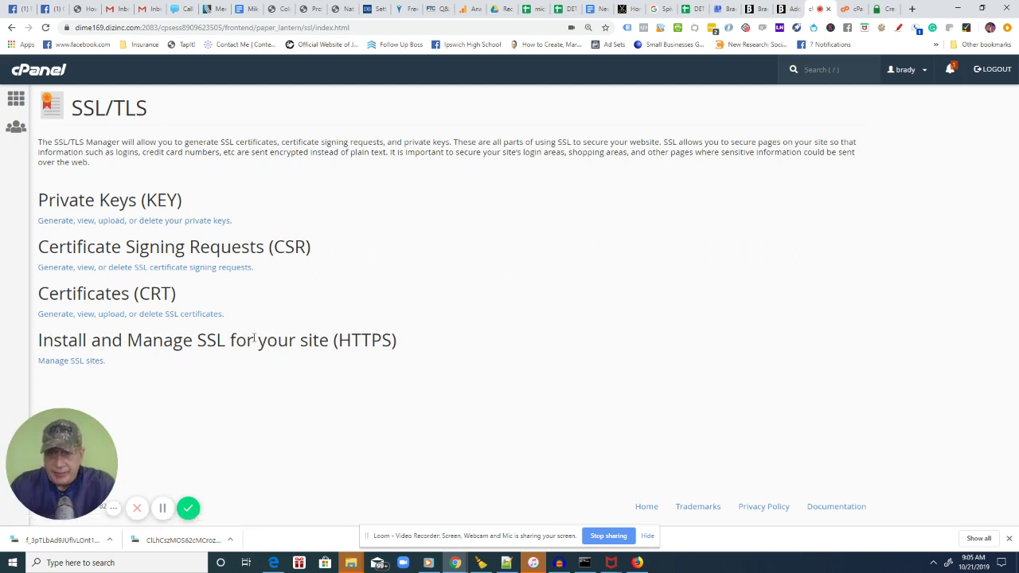
click(54, 361)
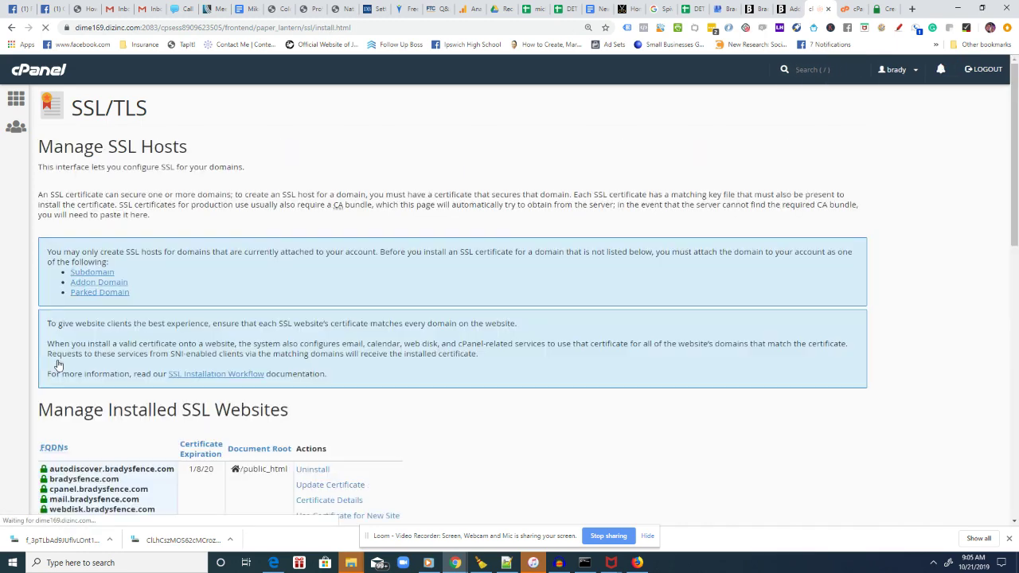
- Paste the copied certificate text into the Certificate (CRT) field of the SSL installation form
drag(1016, 201, 1016, 355)
click(245, 251)
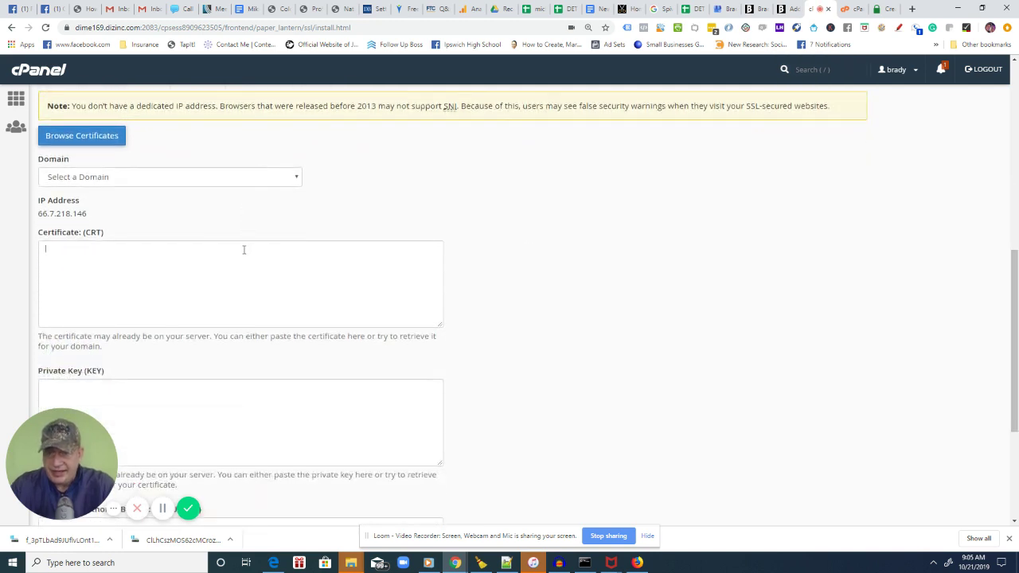
key(ctrl+v)
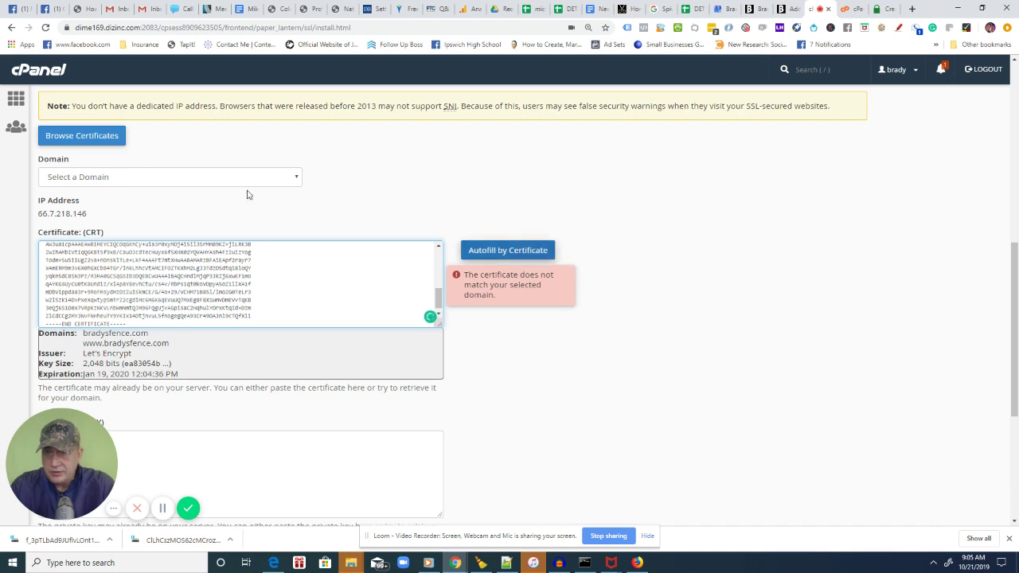
- Choose bradysfence.com as the domain and autofill the certificate, private key and CA bundle by domain
click(152, 176)
click(121, 205)
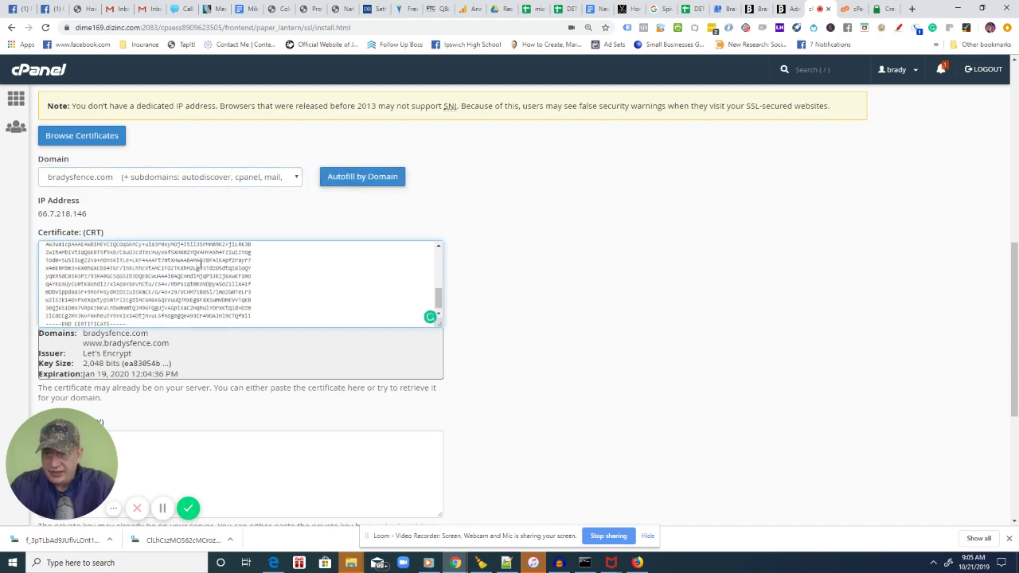
scroll(1016, 288, up, 4)
scroll(1017, 288, down, 5)
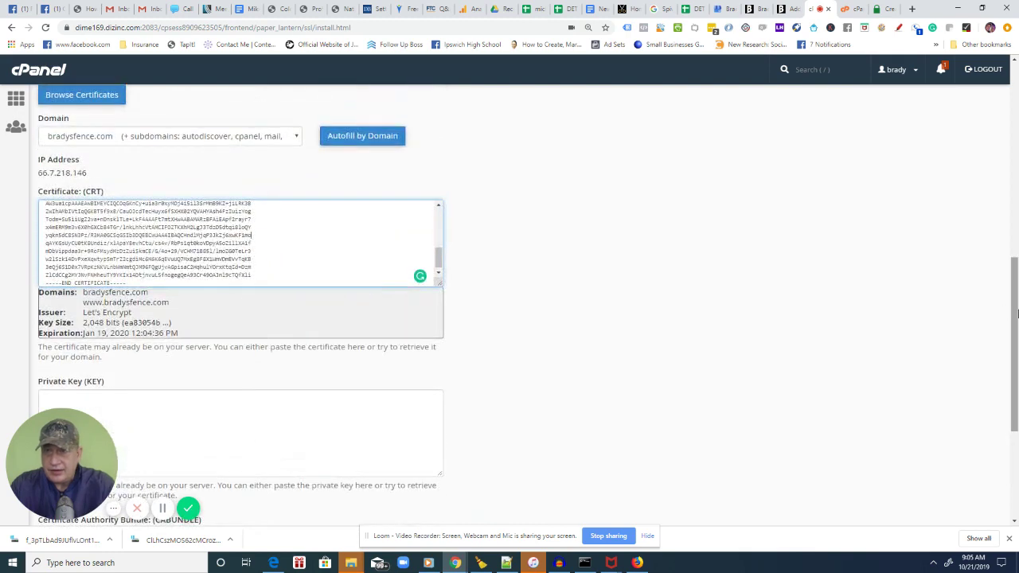
click(358, 141)
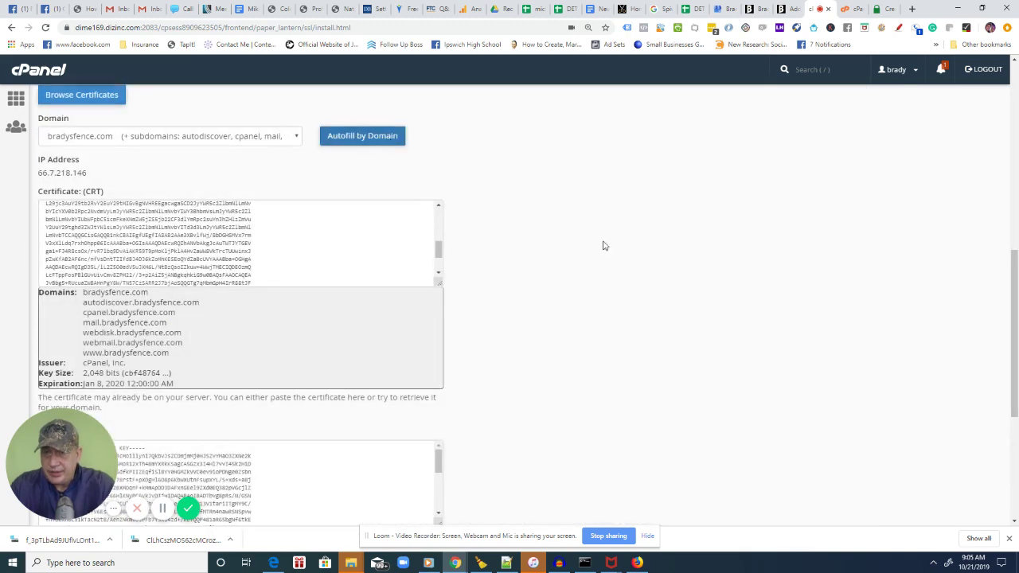
- Install the autofilled certificate and highlight the opening text of the installation message
scroll(1017, 360, down, 1)
drag(1017, 360, 1017, 436)
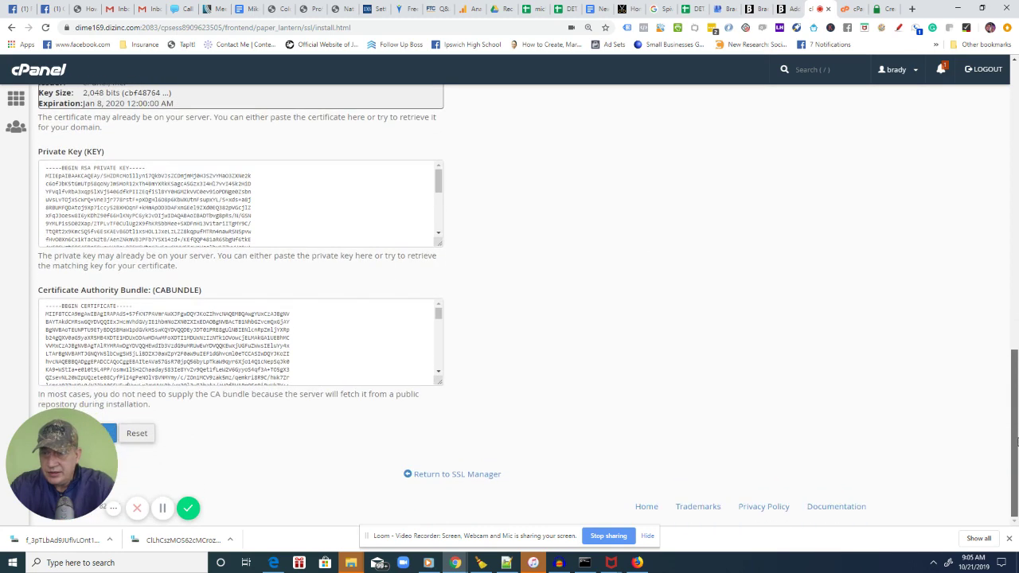
drag(468, 496, 469, 495)
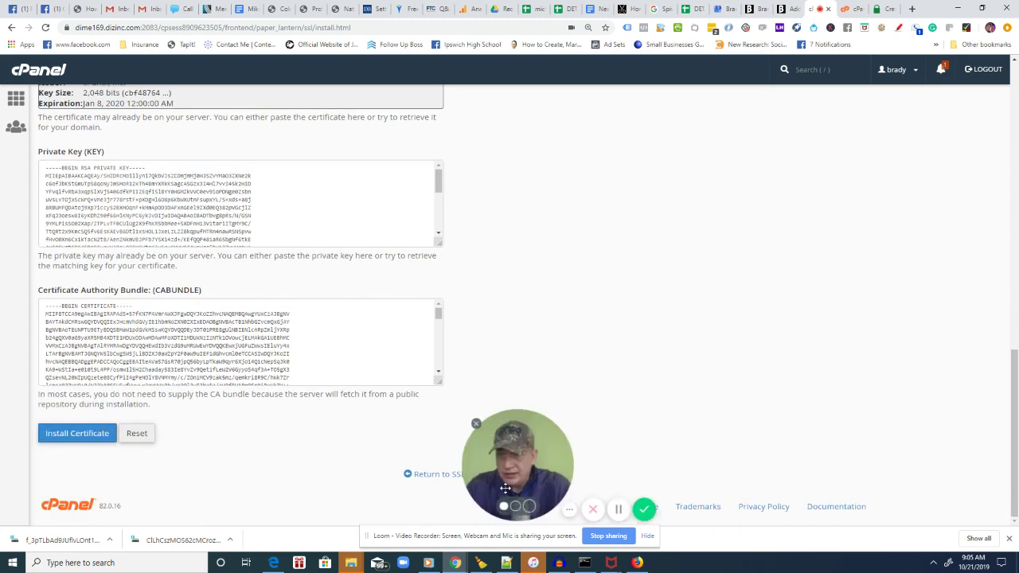
click(78, 434)
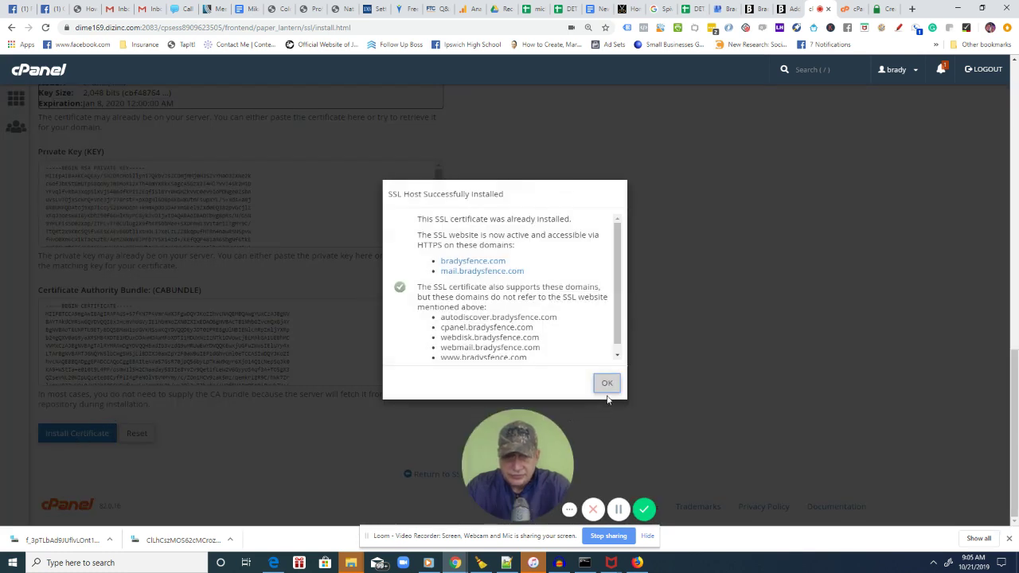
click(441, 219)
drag(442, 219, 580, 246)
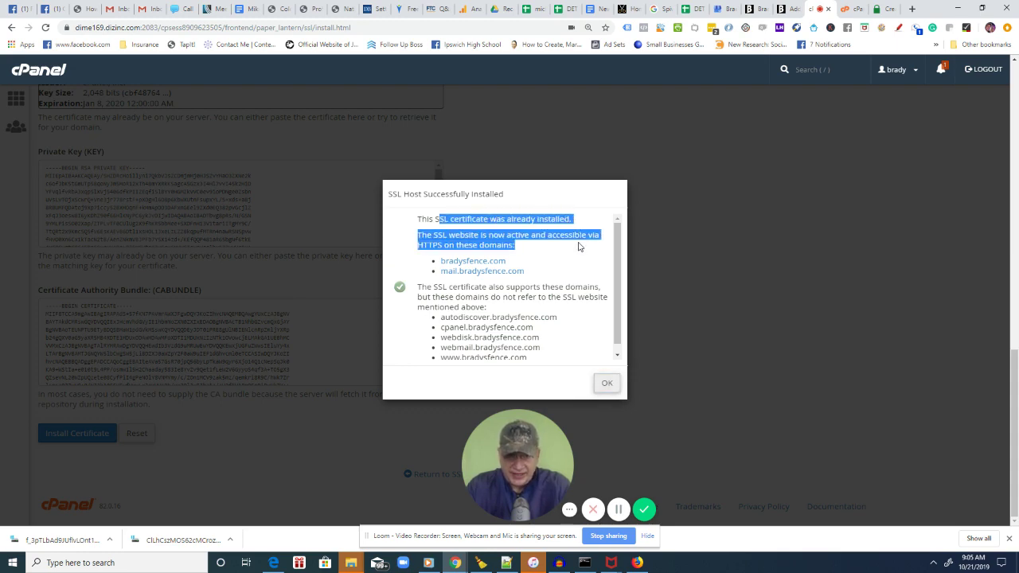
click(607, 385)
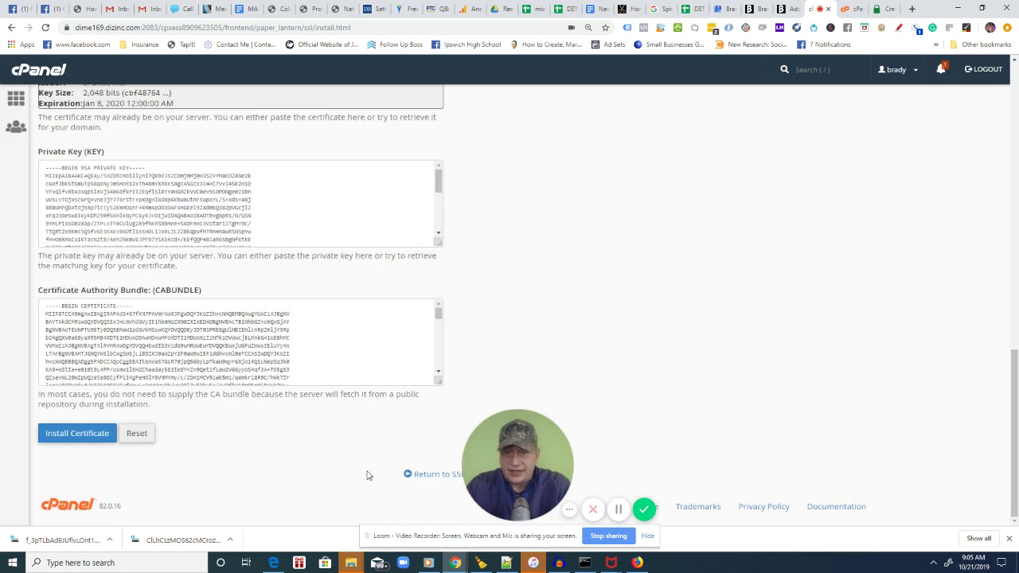
click(272, 564)
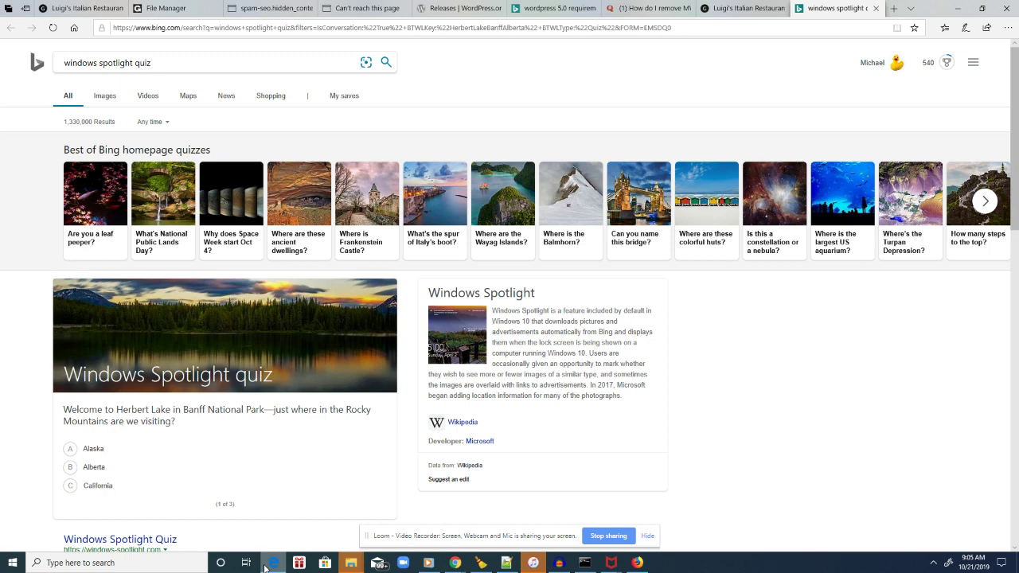
click(343, 28)
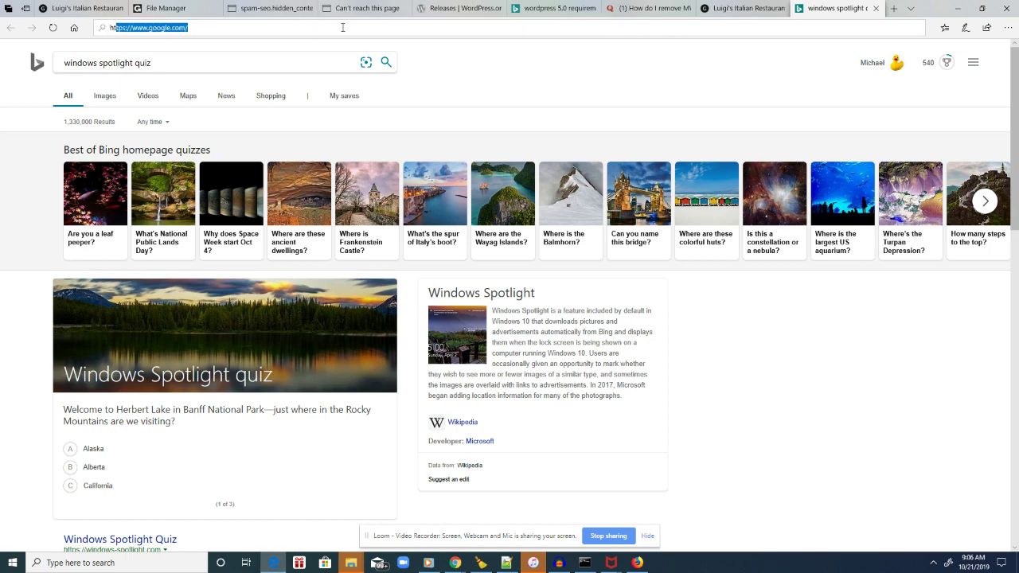
text(https:/)
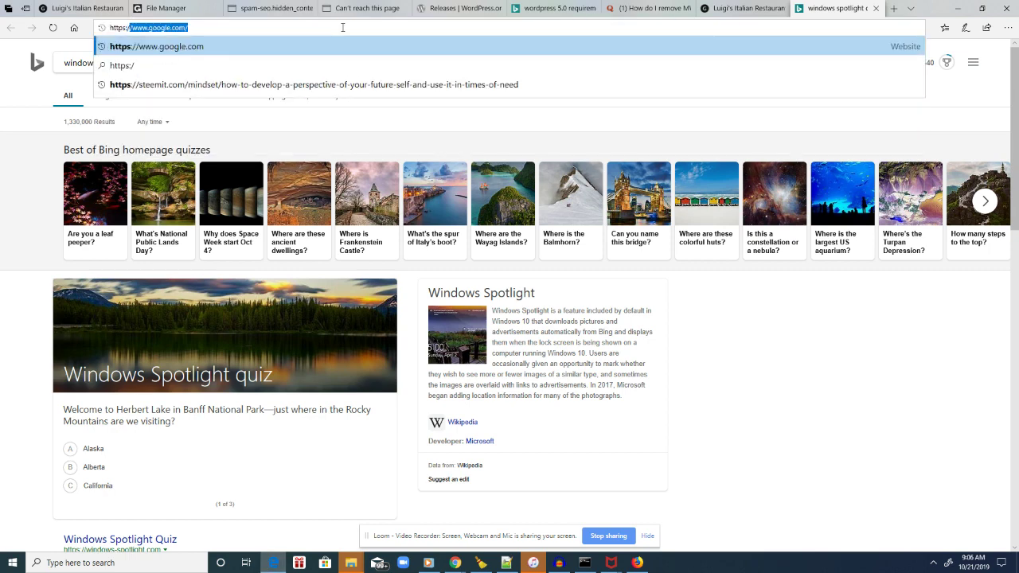
text(/bran)
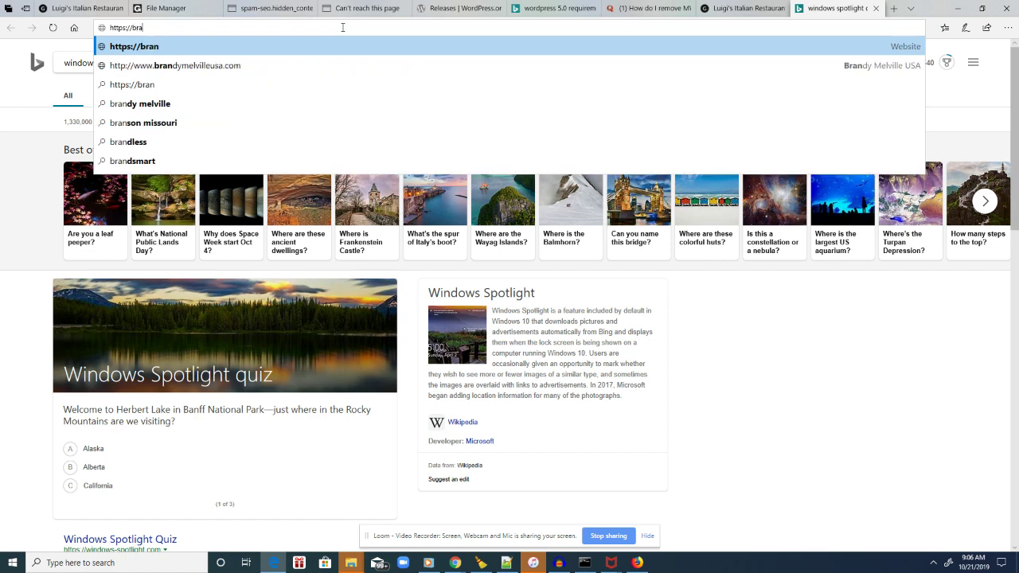
text(dysen)
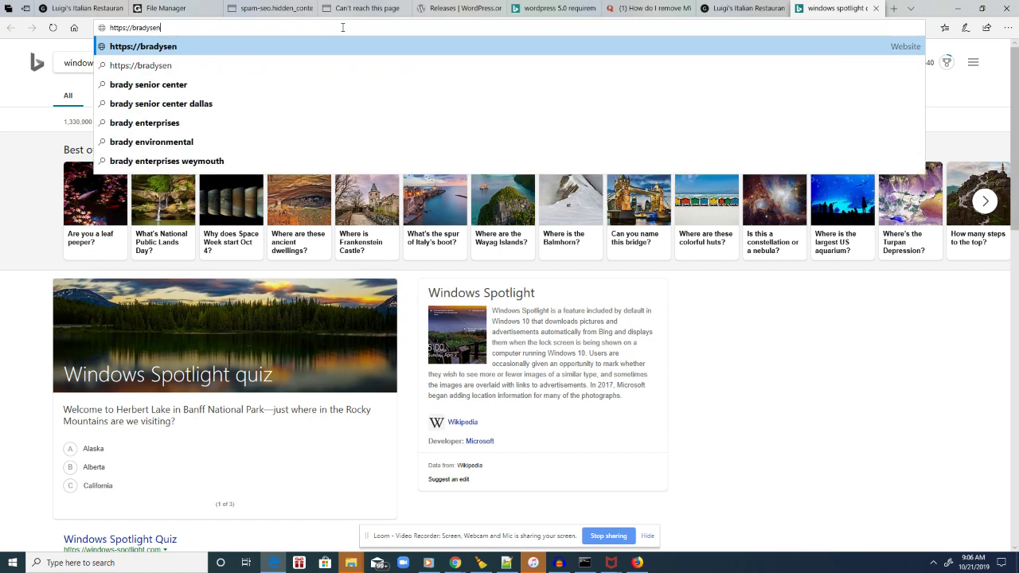
key(BackSpace)
key(BackSpace)
text(fenc)
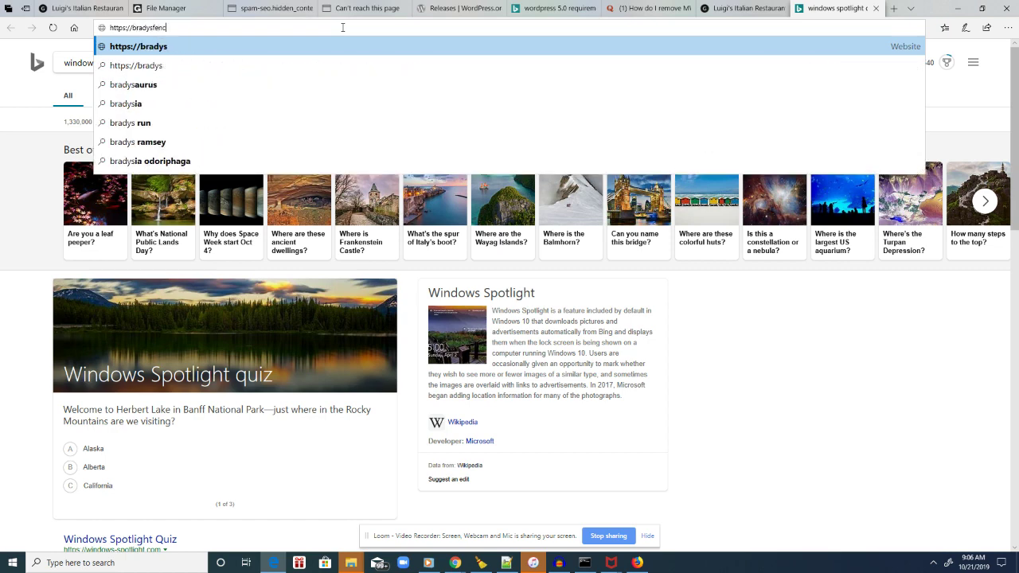
text(e.com)
key(Return)
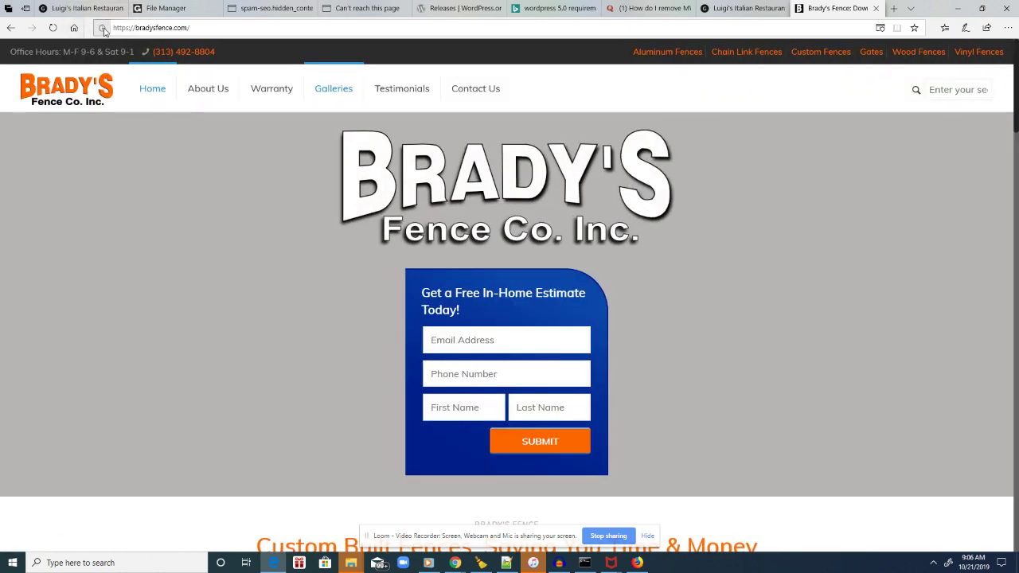
- View the certificate information for bradysfence.com from the site's security details and highlight its Valid from date
click(102, 29)
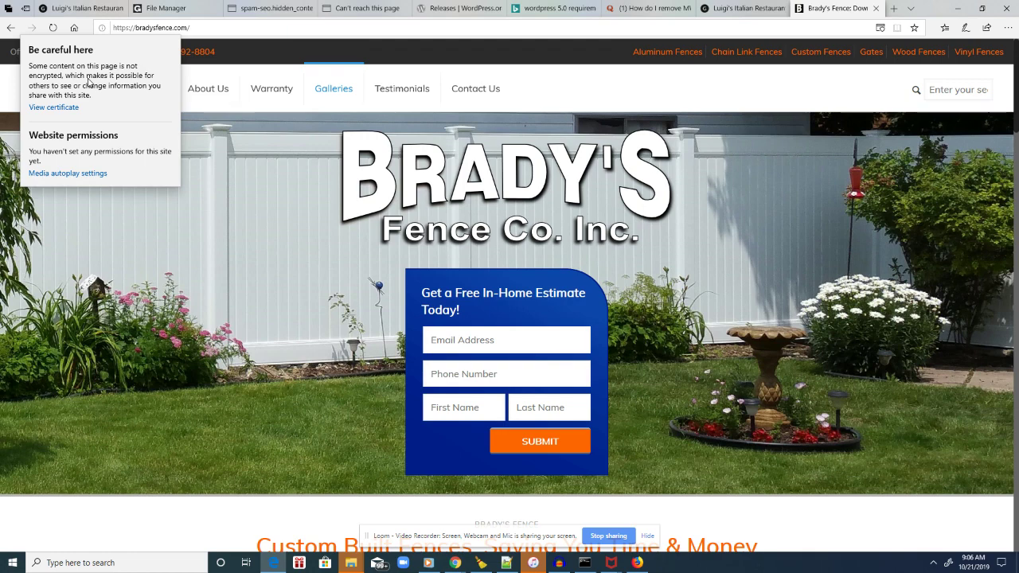
click(61, 106)
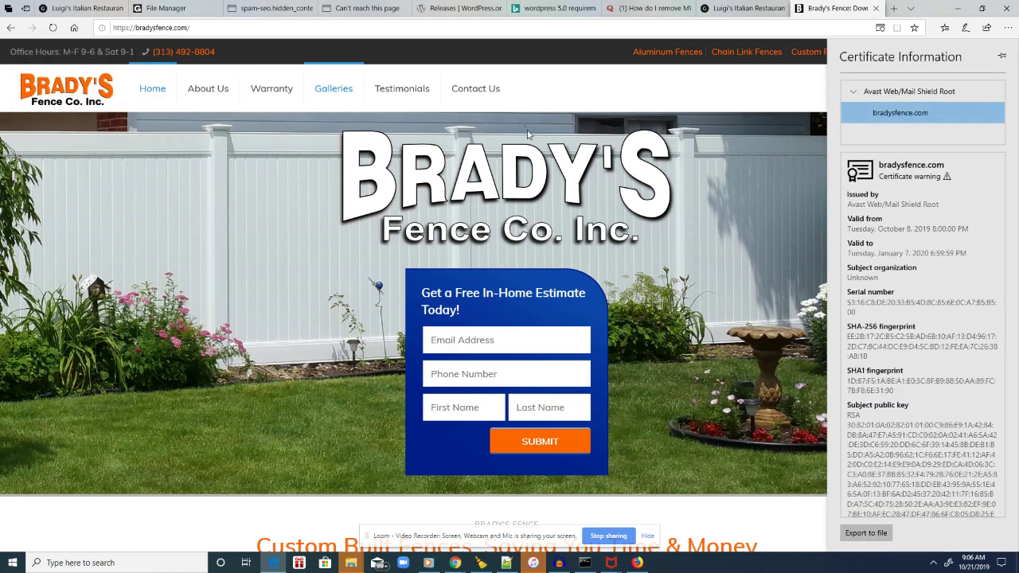
double_click(898, 229)
click(899, 229)
drag(859, 228, 1011, 237)
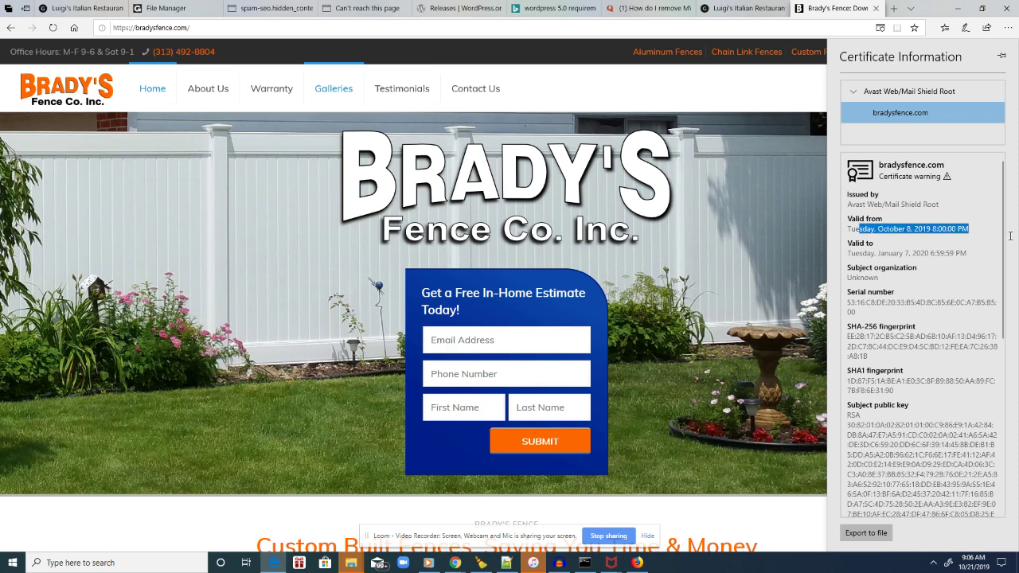